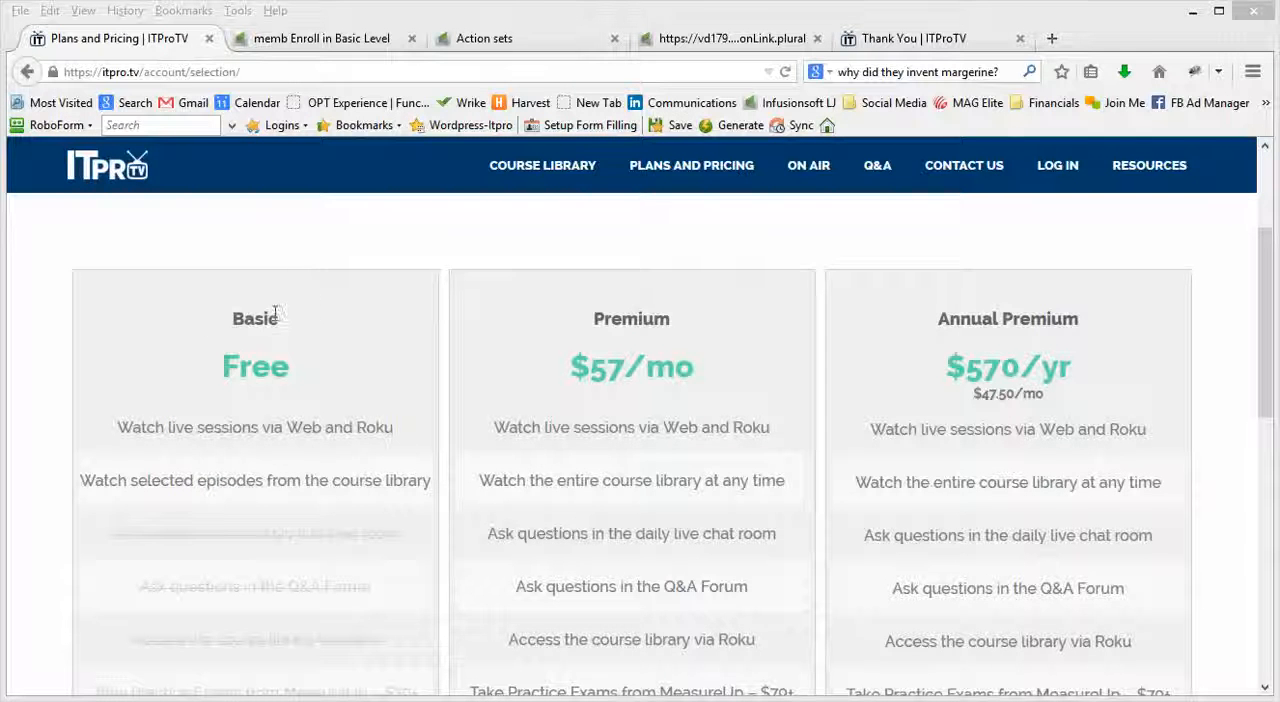
Step: Open the Sign up for Basic Membership web form in the memb Enroll in Basic Level campaign and view its thank-you page settings
left_click(336, 42)
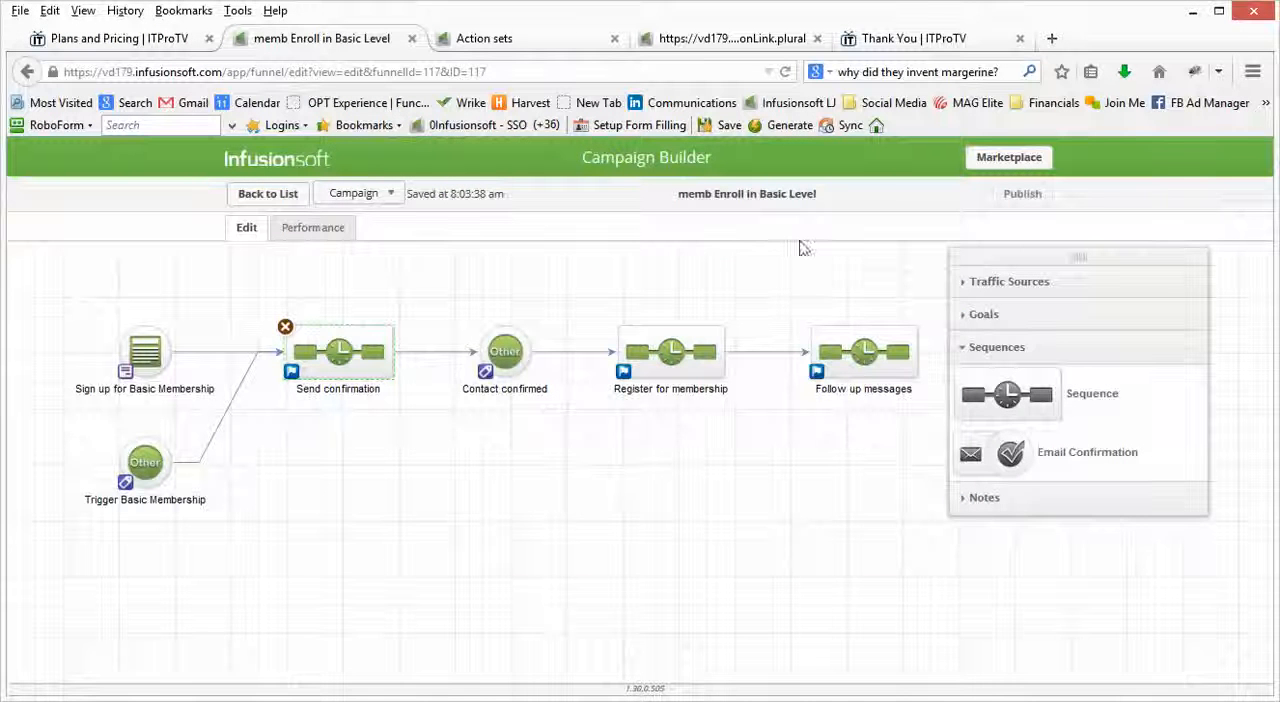
mouse_move(150, 345)
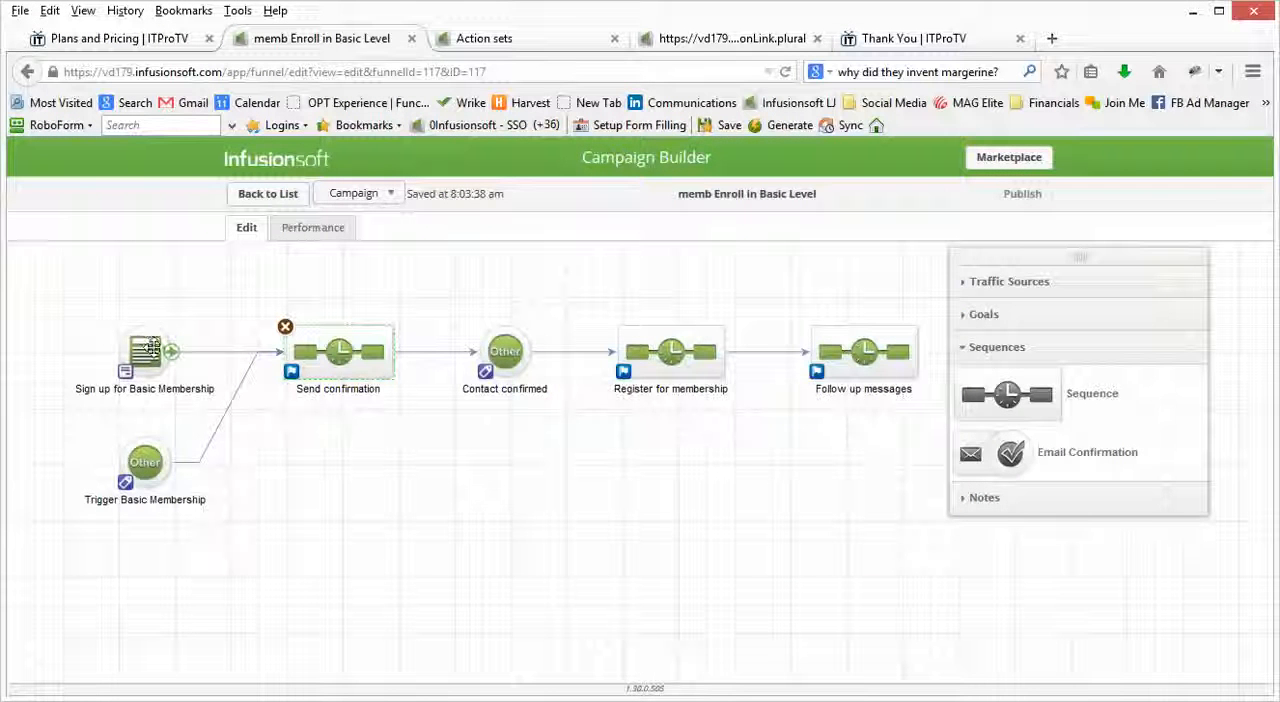
double_click(150, 348)
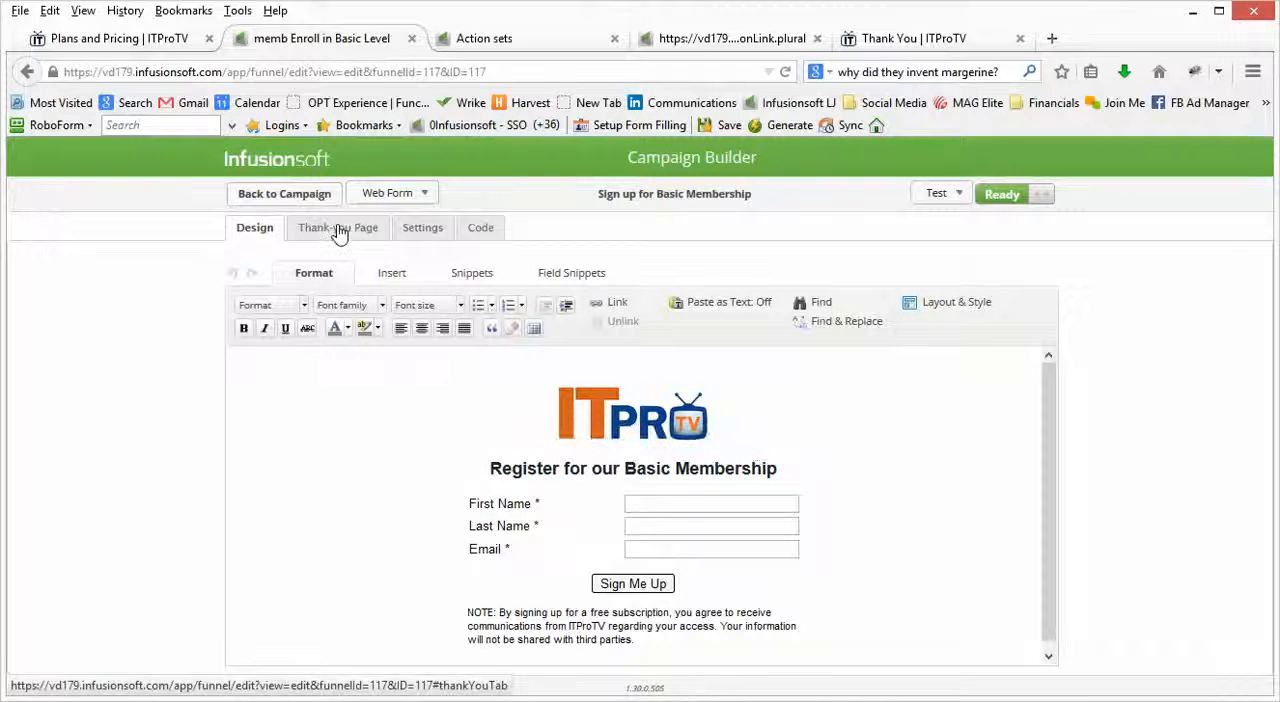
left_click(340, 229)
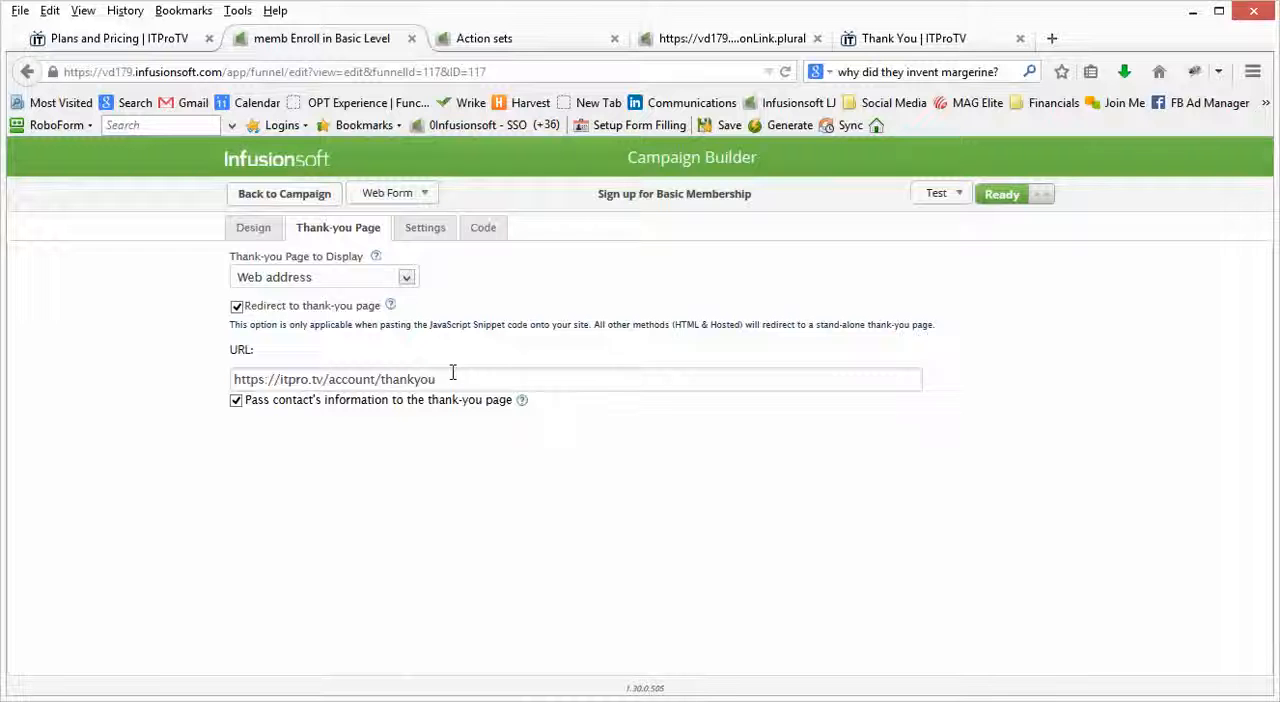
Step: Check the form's thank-you redirect URL against the live ITProTV Thank You page, and return to the form settings
triple_click(452, 379)
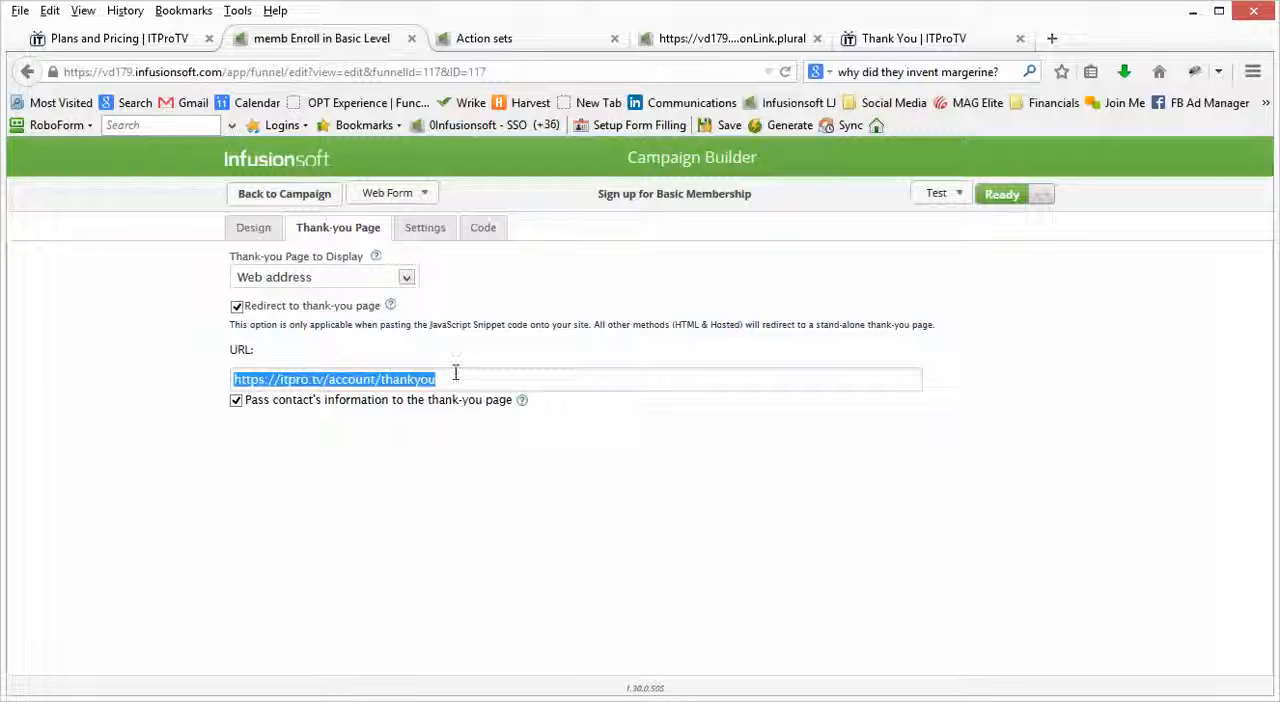
left_click(950, 42)
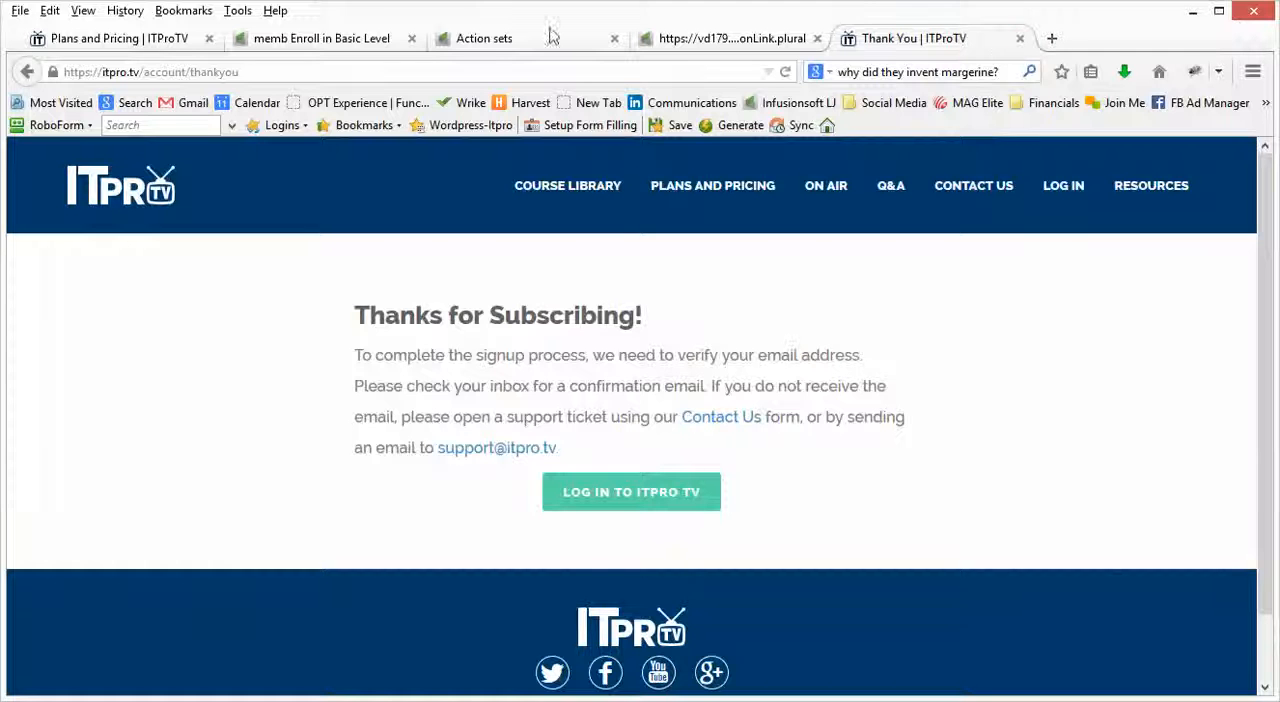
left_click(338, 40)
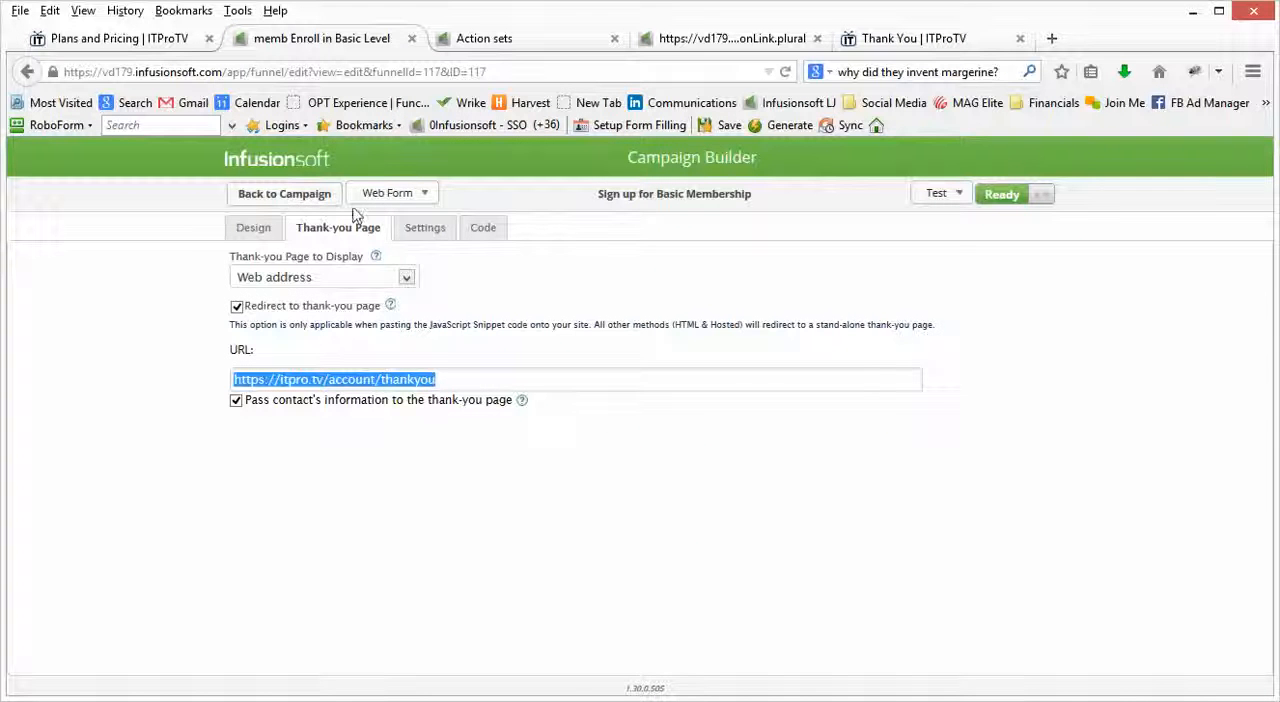
Step: Go back to the campaign, open the Send confirmation sequence and show its available communication elements
left_click(288, 196)
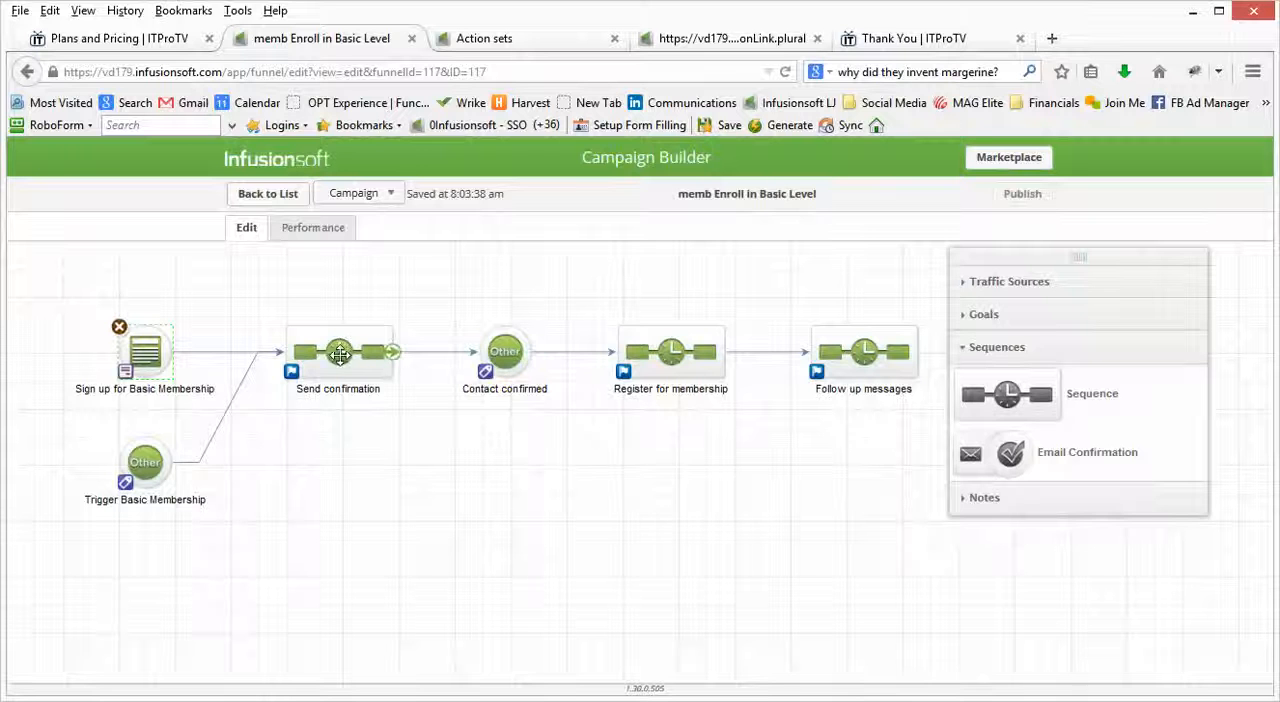
double_click(340, 355)
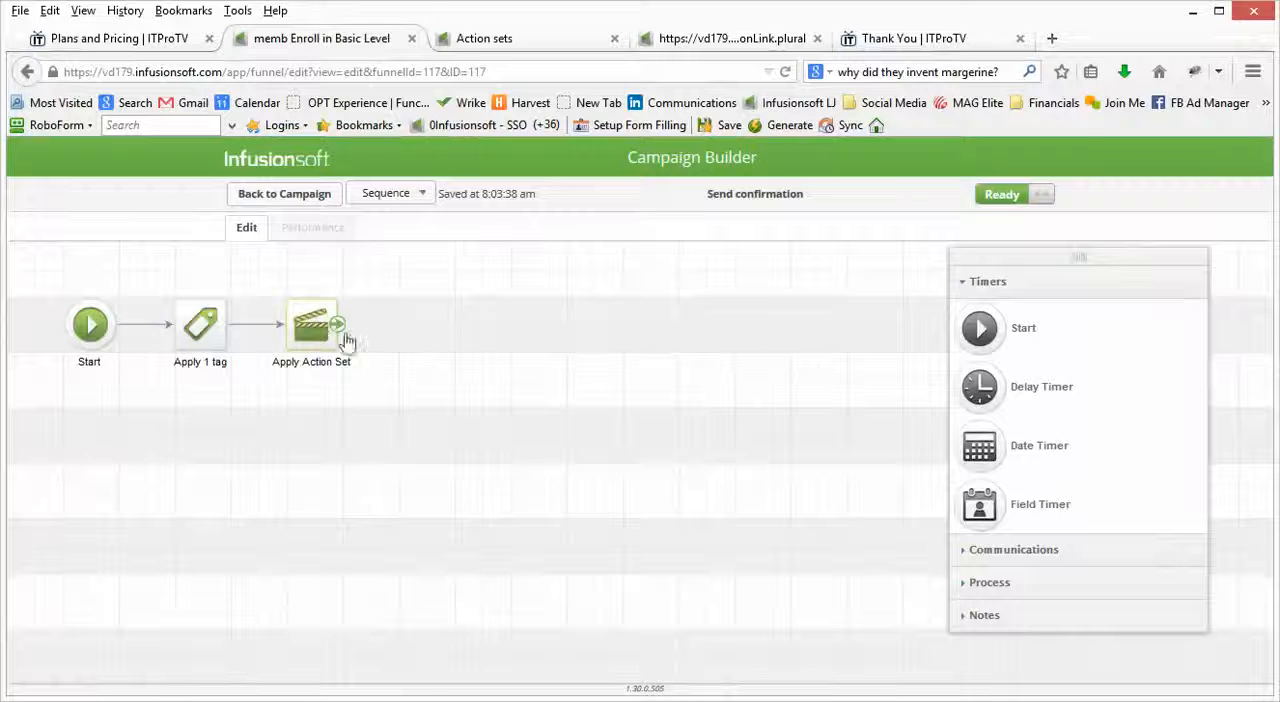
left_click(980, 551)
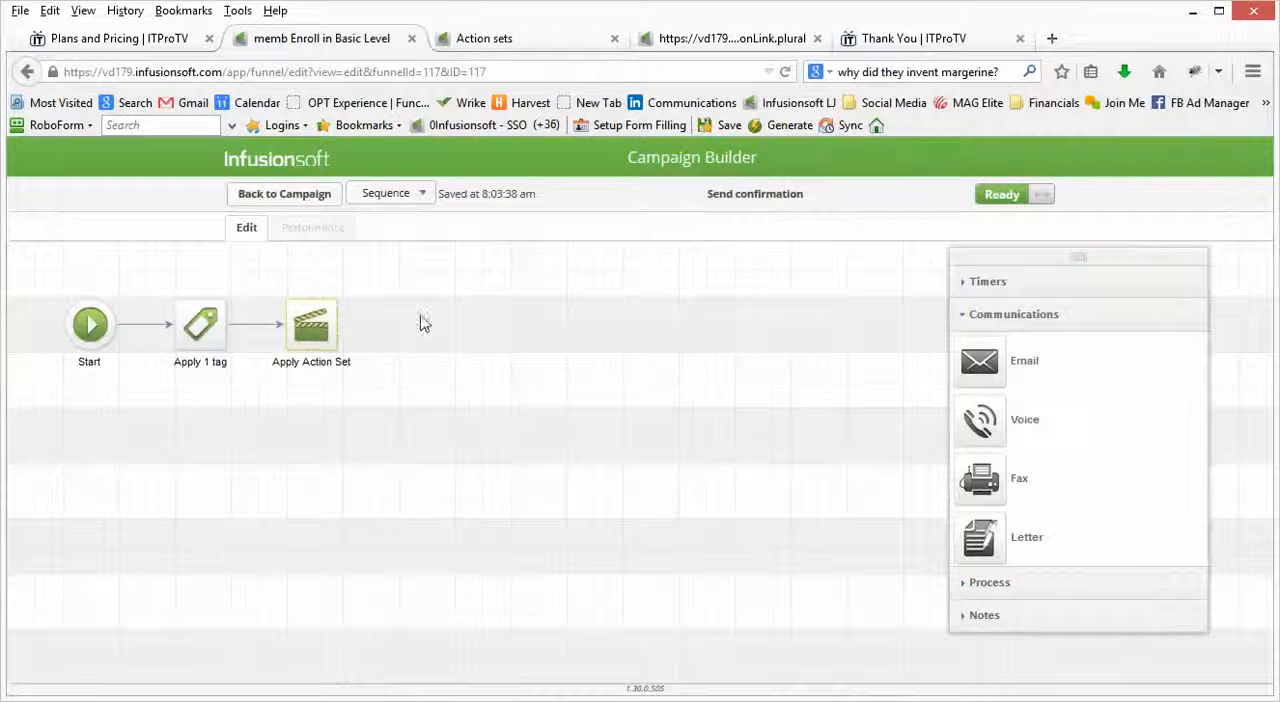
left_click(491, 46)
left_click(364, 46)
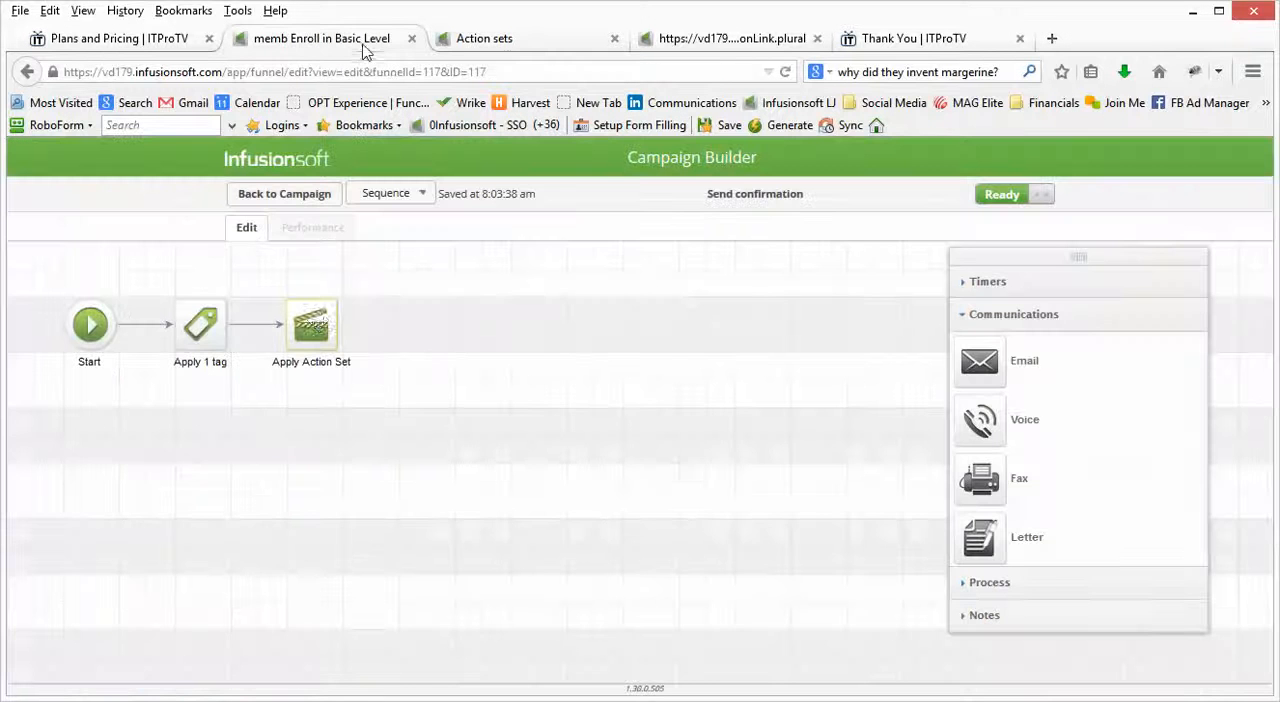
Step: Inspect the Apply Action Set step's configuration and its list of action sets, leaving the selection as is
double_click(315, 321)
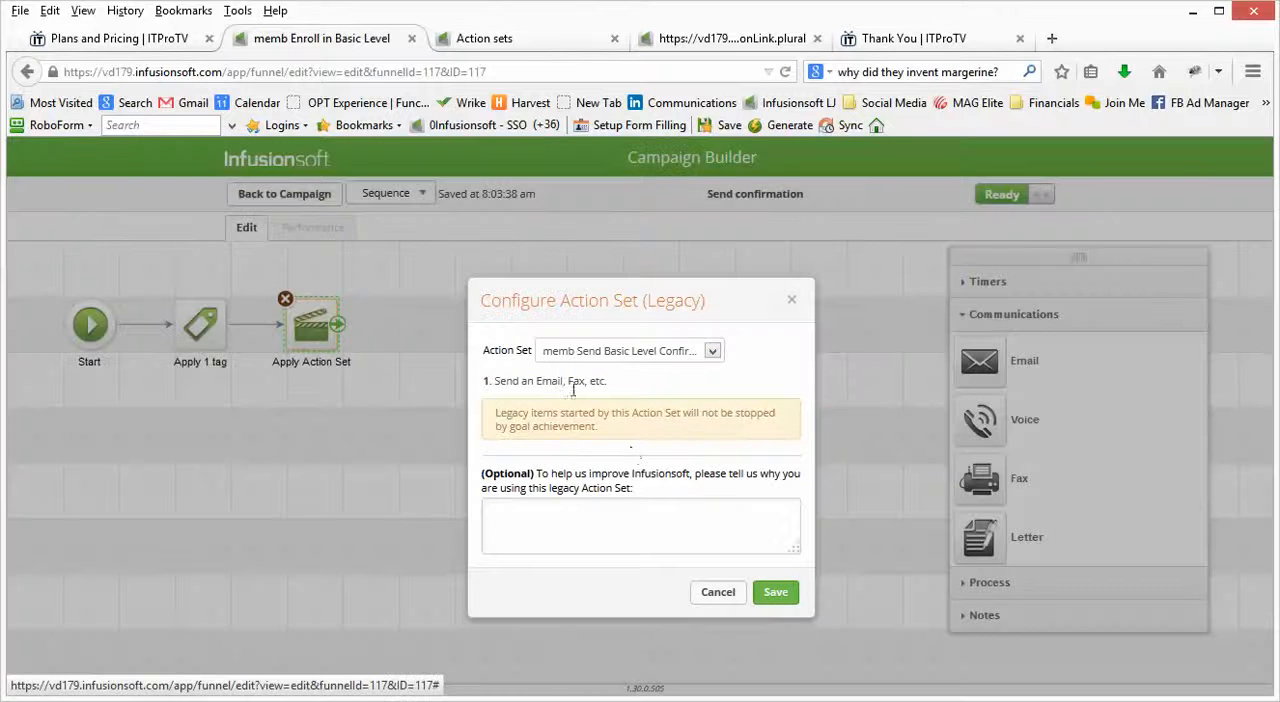
left_click(655, 356)
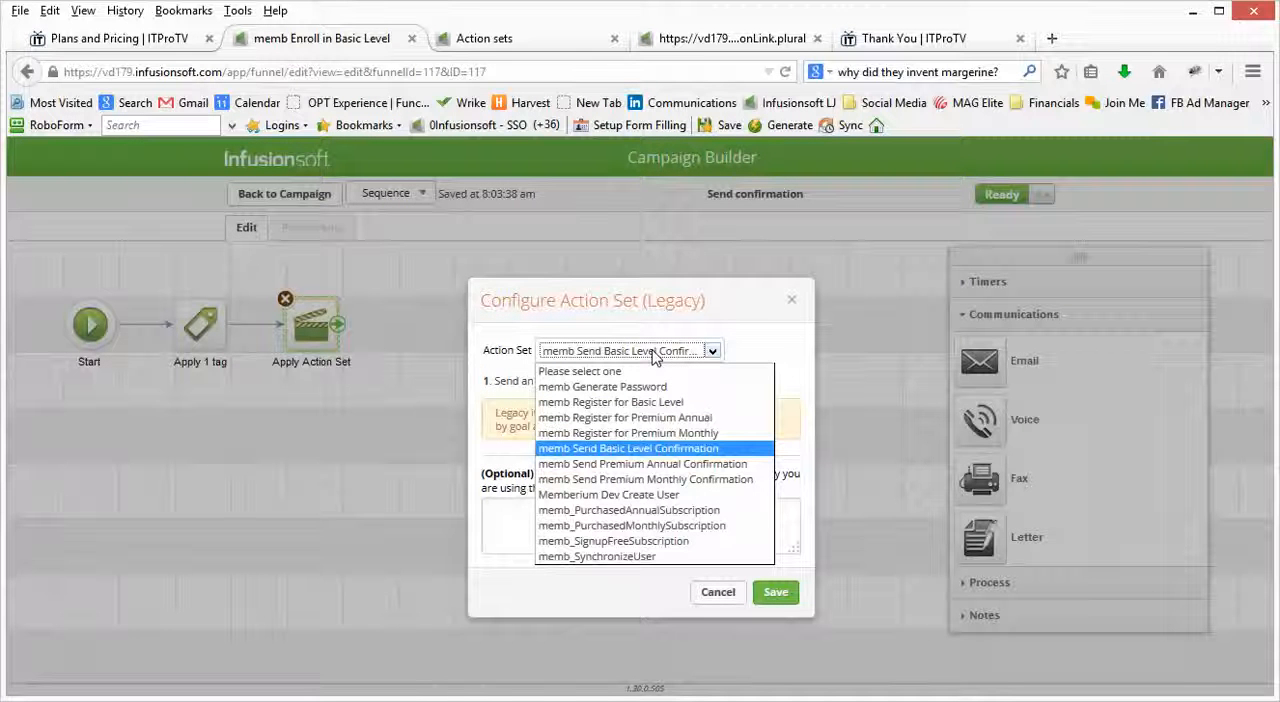
left_click(797, 365)
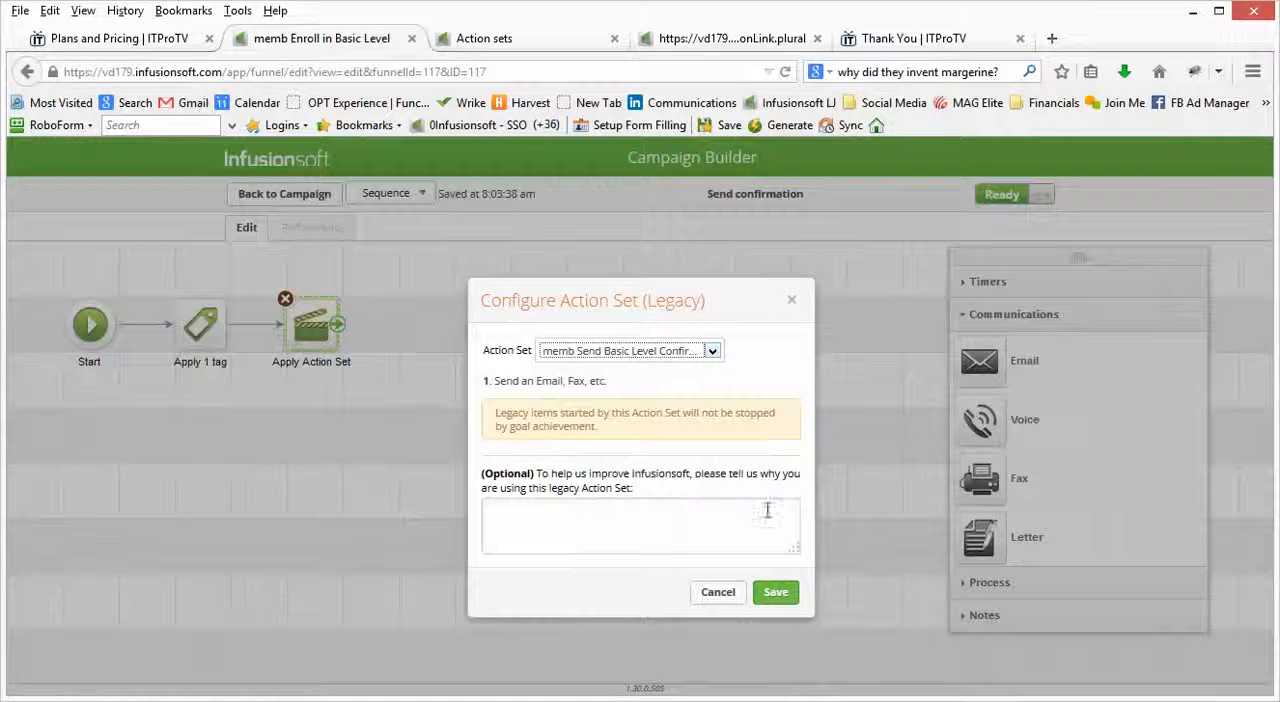
left_click(716, 594)
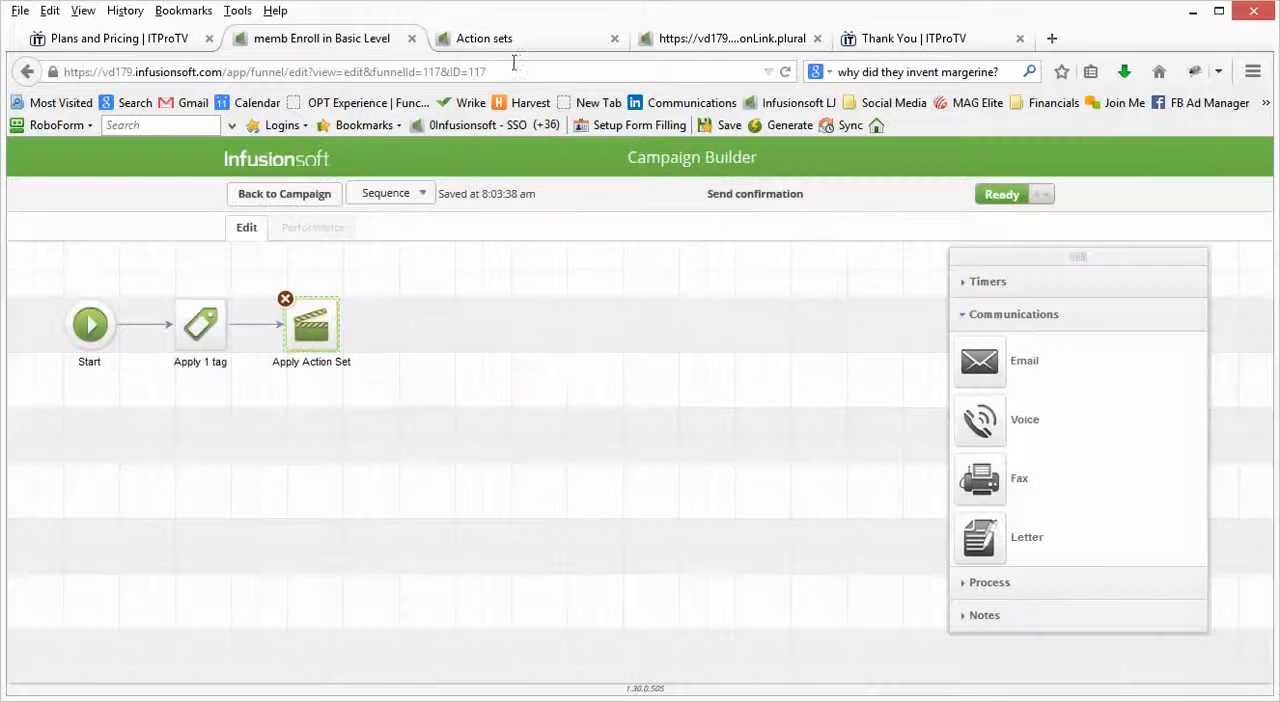
Step: Open the memb Send Basic Level Confirmation action set and bring up the email template used by its send action
left_click(509, 45)
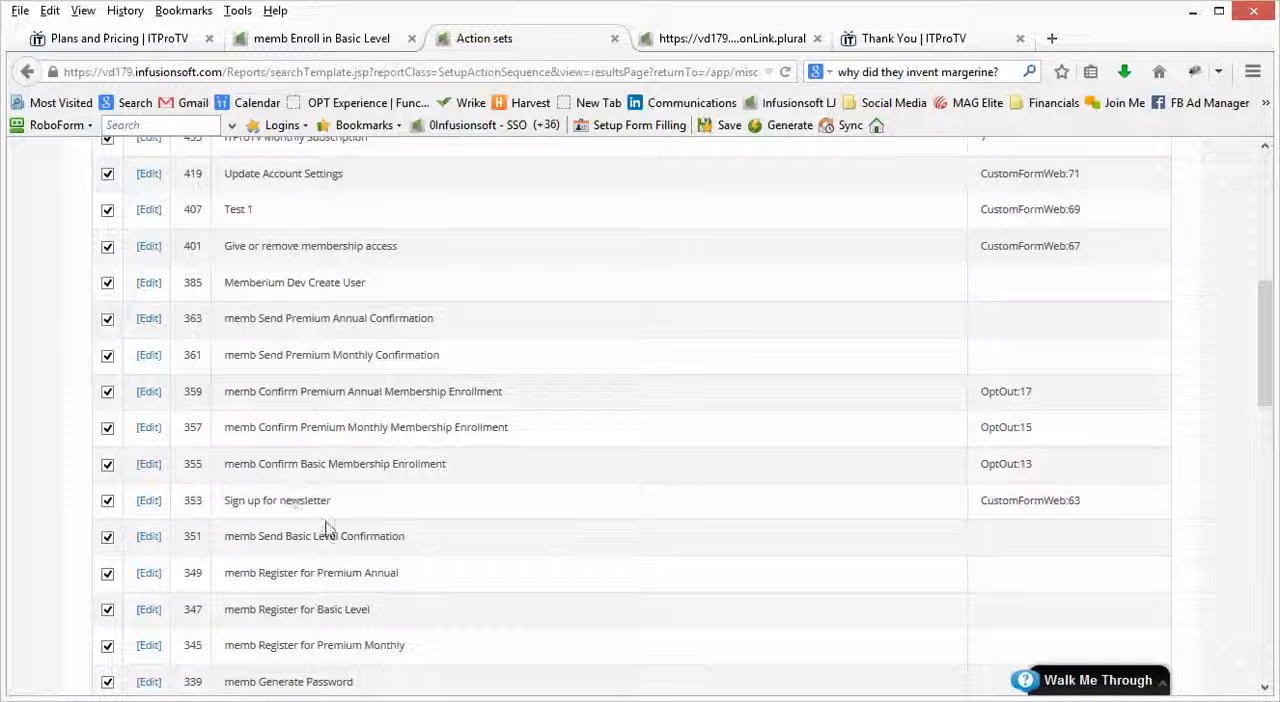
left_click(148, 538)
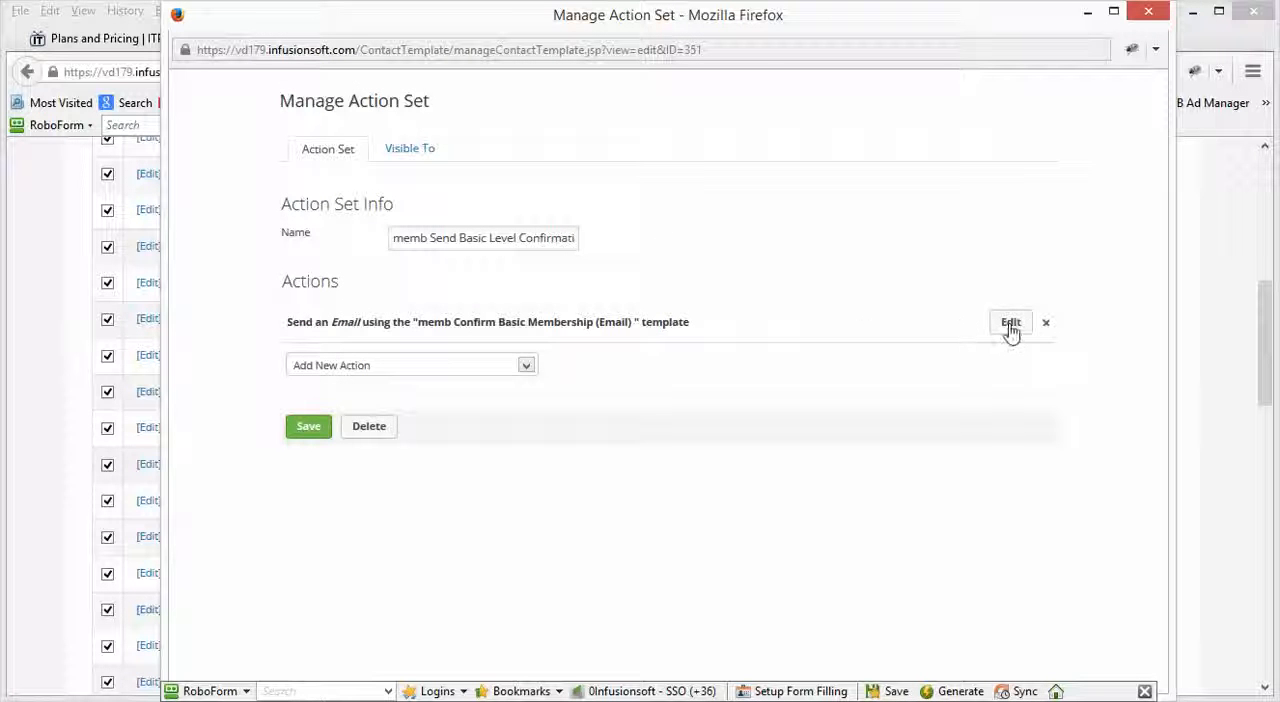
left_click(1009, 330)
key("super+c")
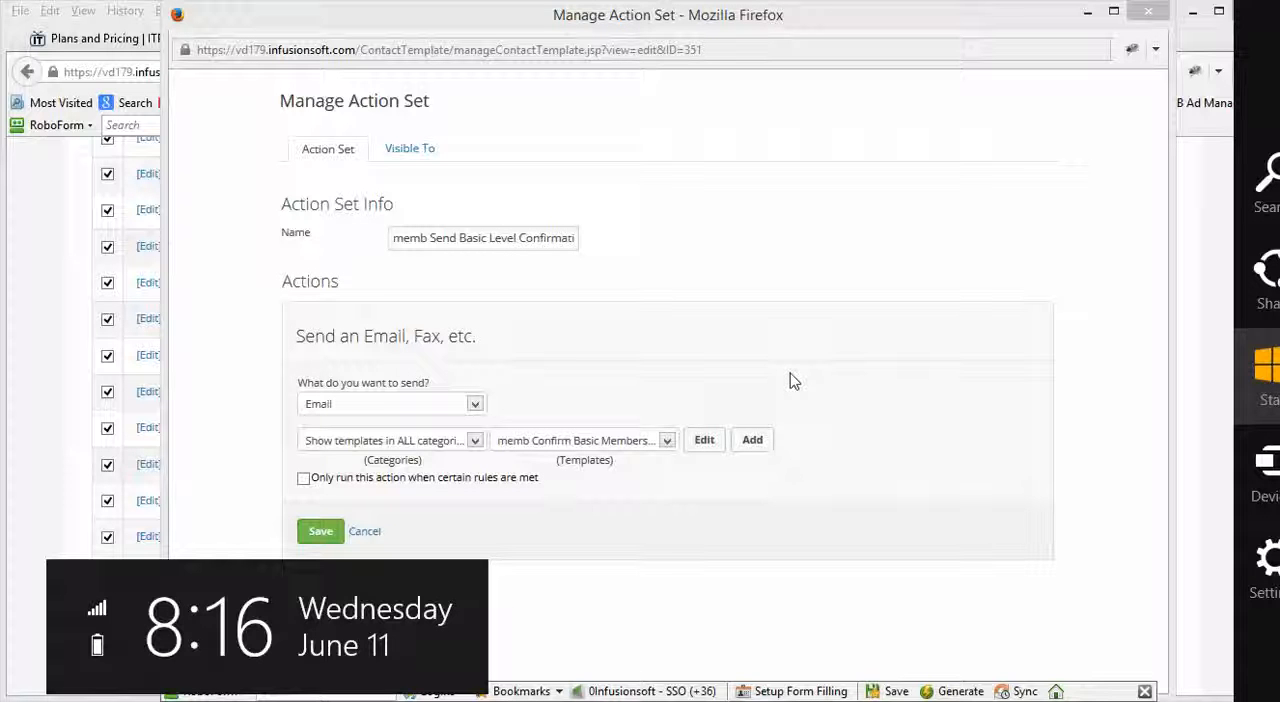
left_click(703, 444)
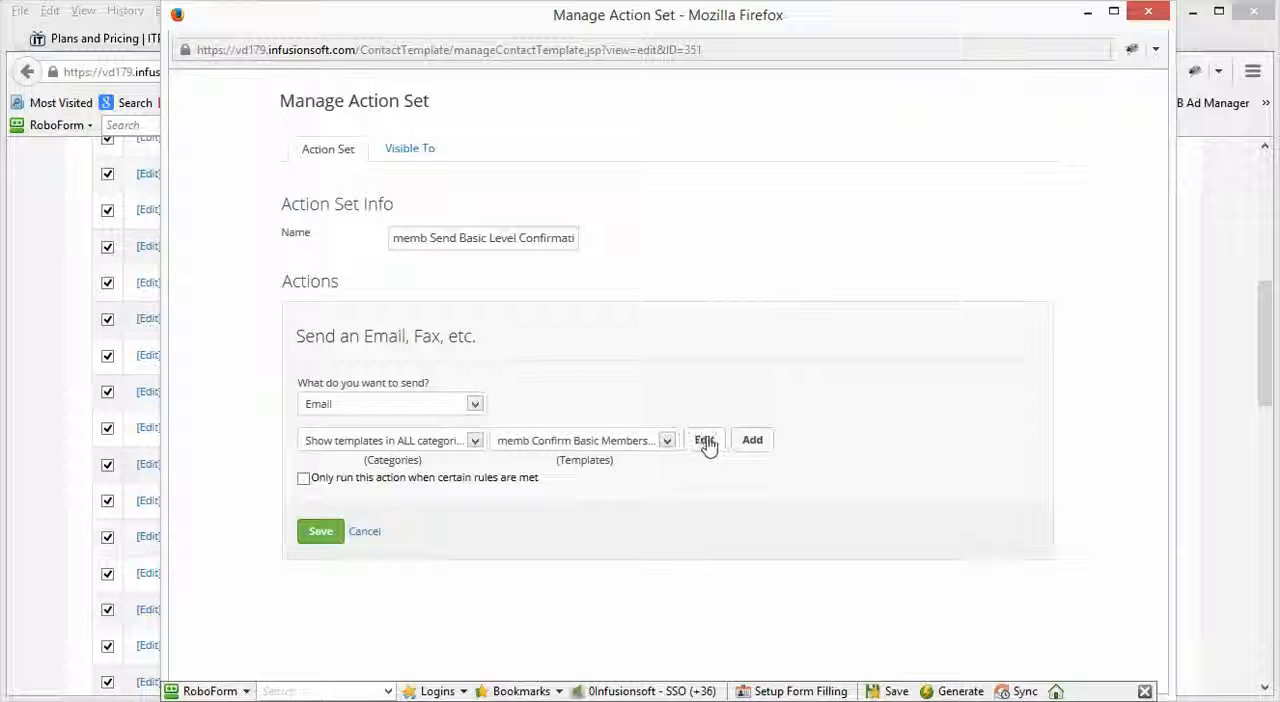
left_click(705, 441)
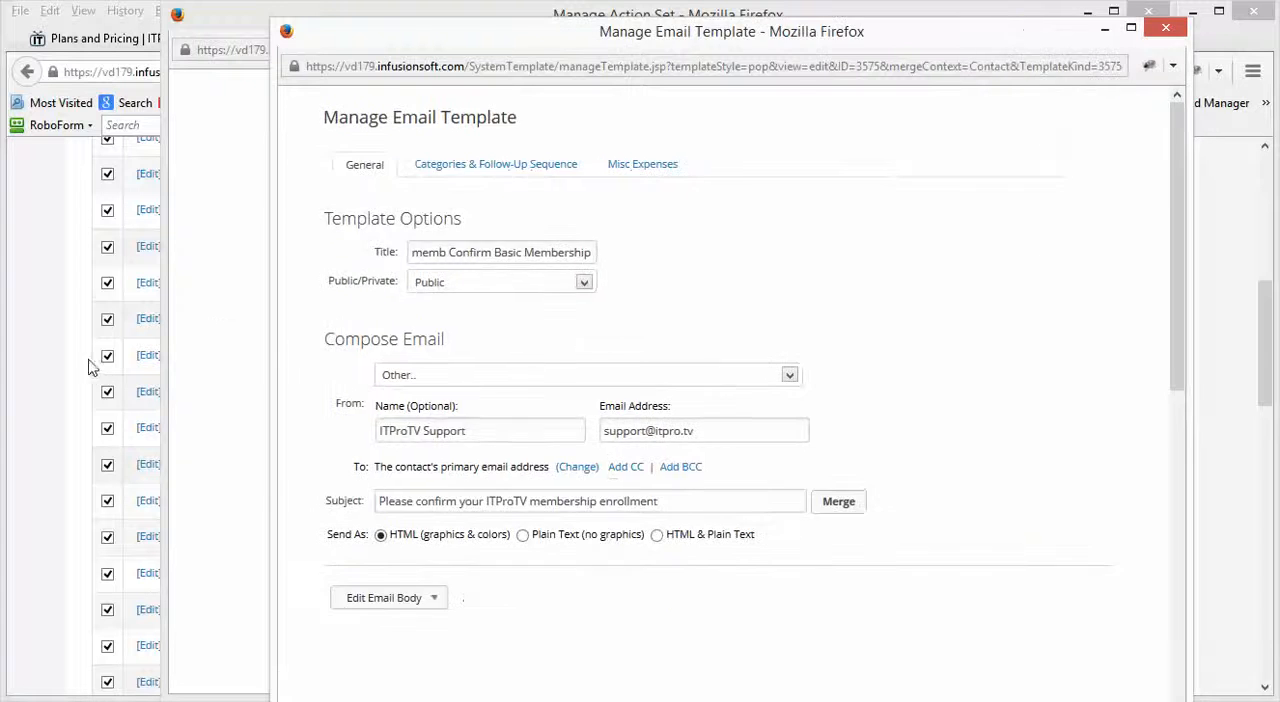
Step: Return to the main browser window, load vd179.infusionsoft.com in place of the Thank You page, and open the Marketing templates list
left_click(52, 358)
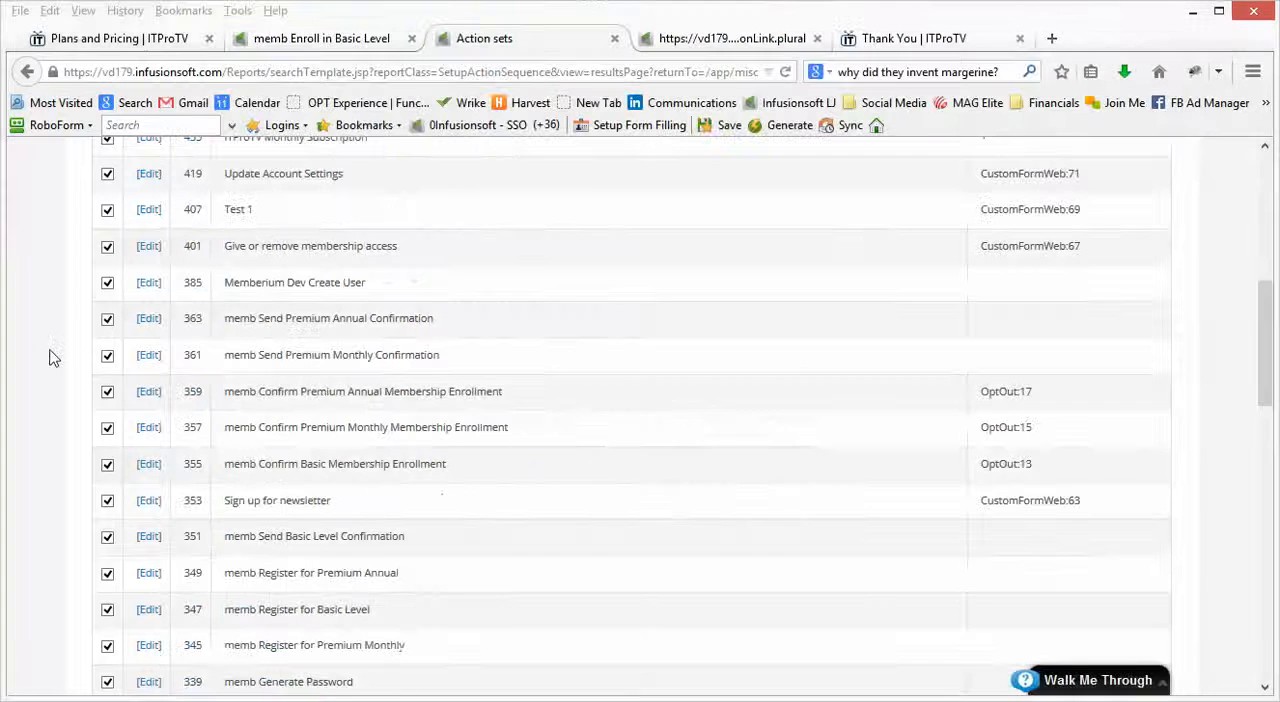
left_click(922, 40)
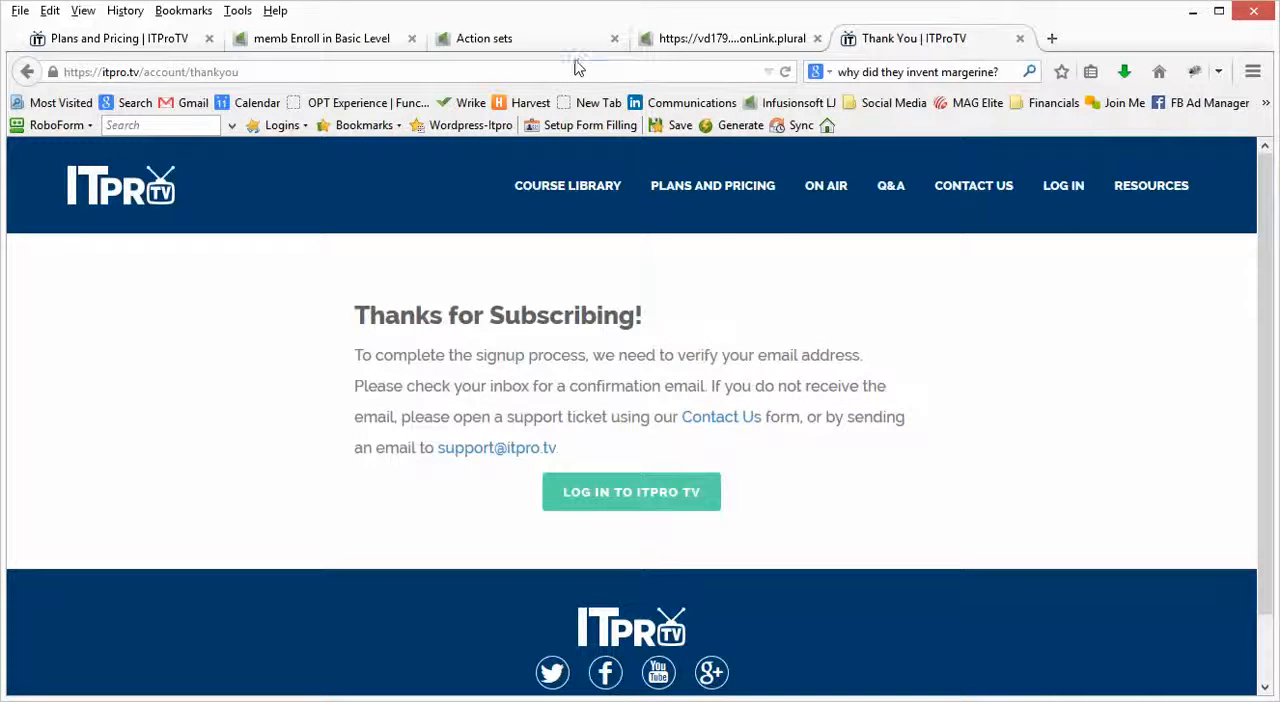
left_click(544, 72)
type("vd179.infusionsoft.com/")
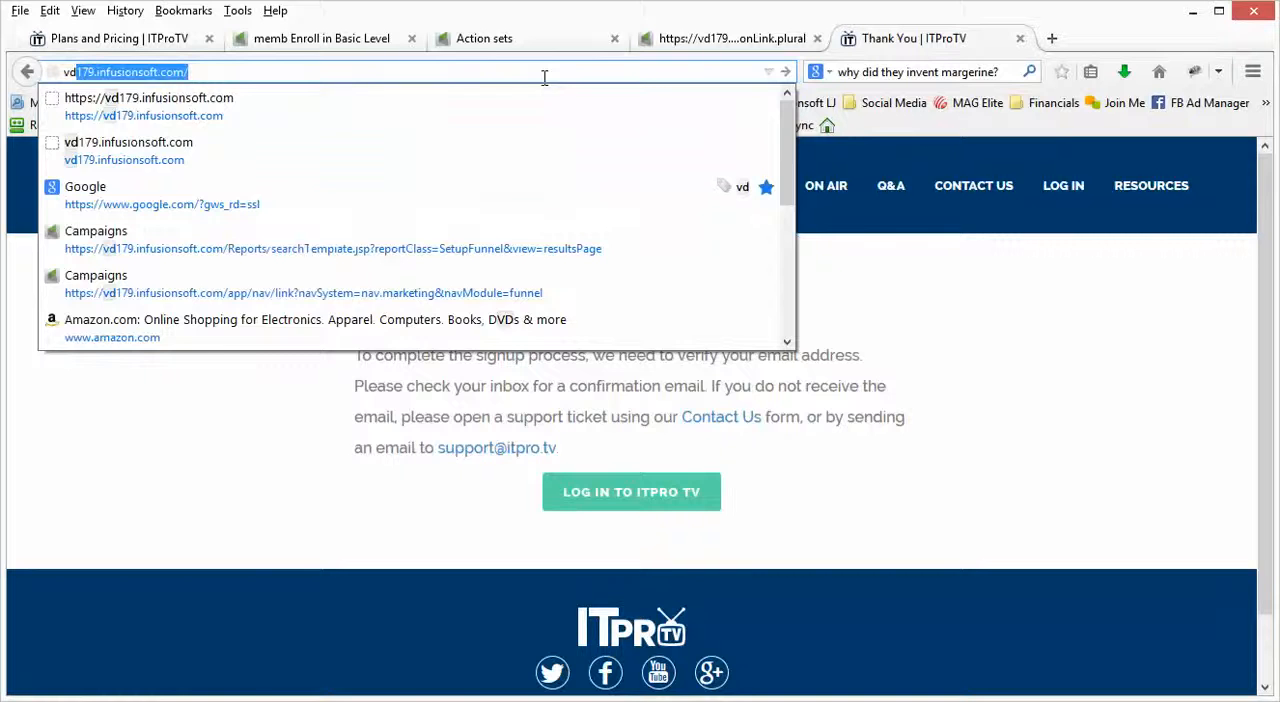
key("Return")
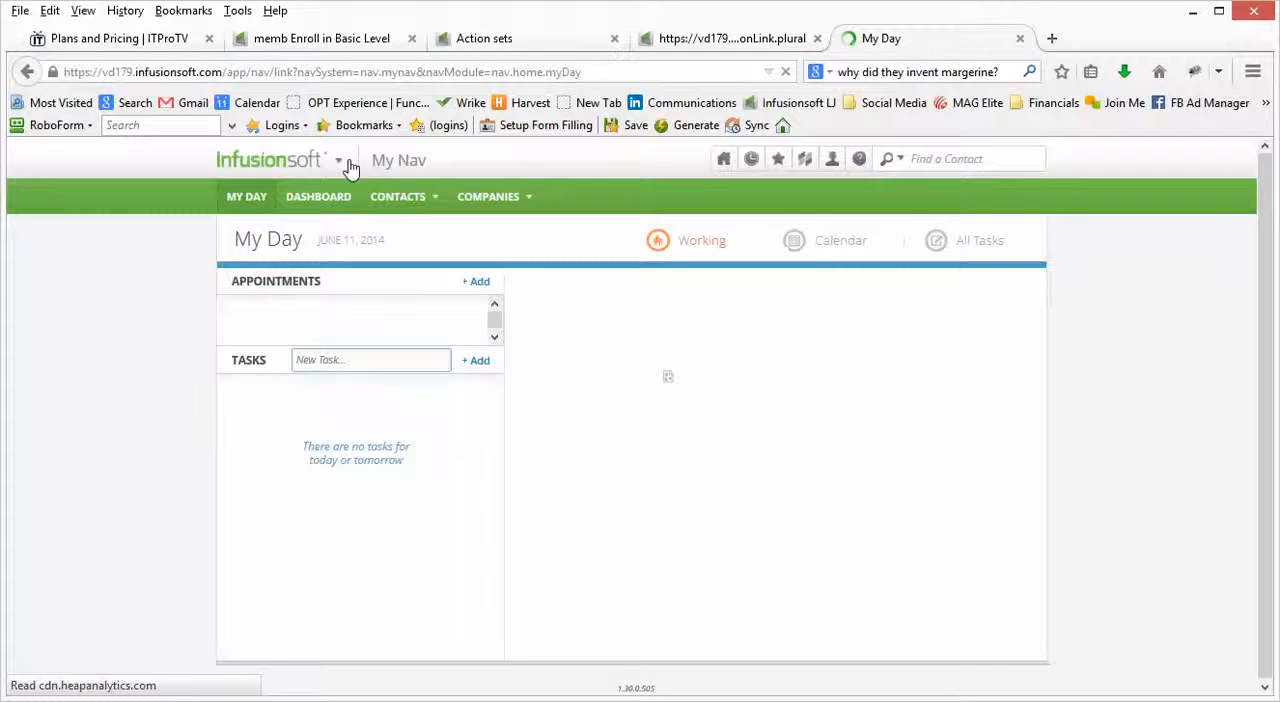
left_click(338, 169)
left_click(339, 169)
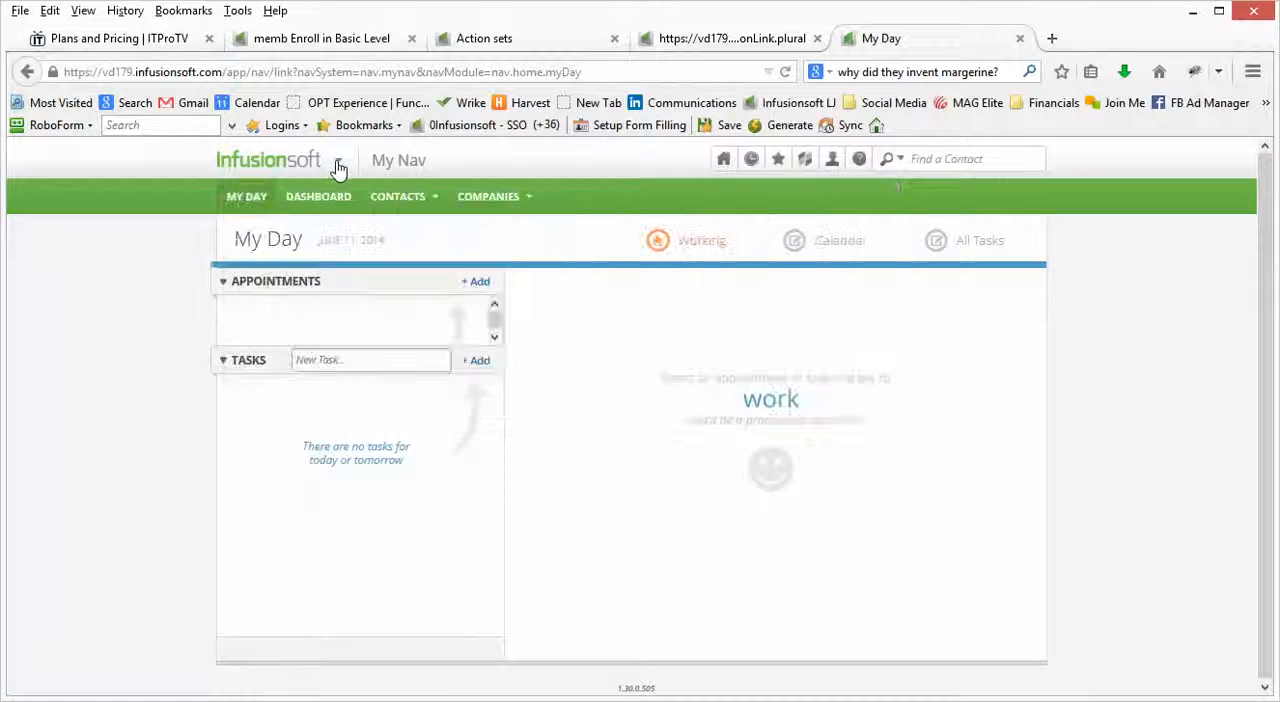
left_click(338, 169)
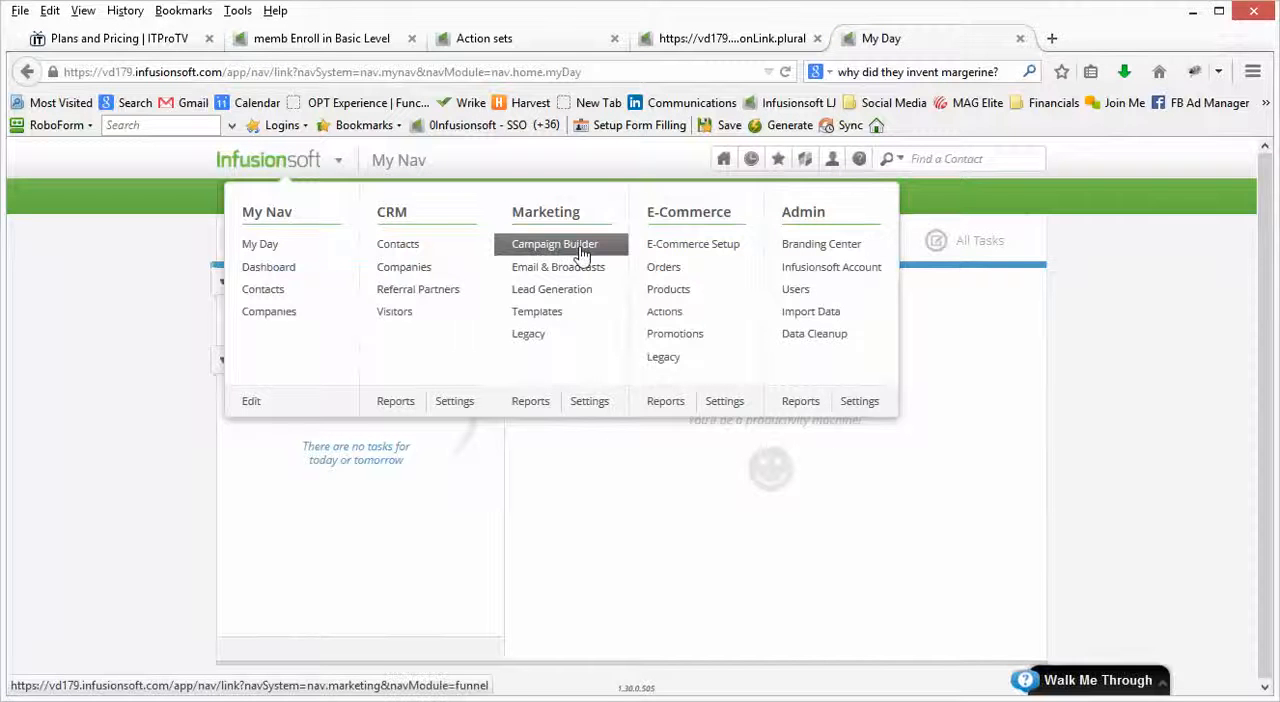
left_click(546, 314)
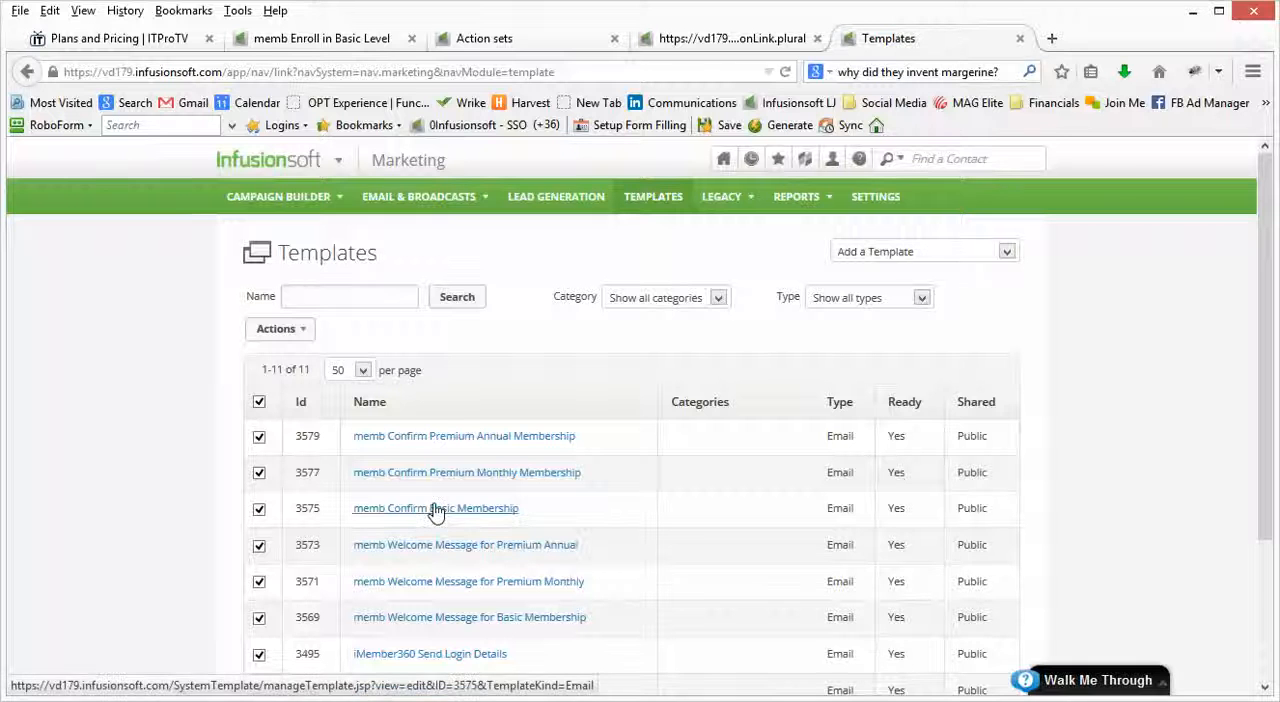
Step: Open the memb Confirm Basic Membership template's email body in the Email Builder and highlight the ~OptIn_13~ merge field
key("alt+Tab")
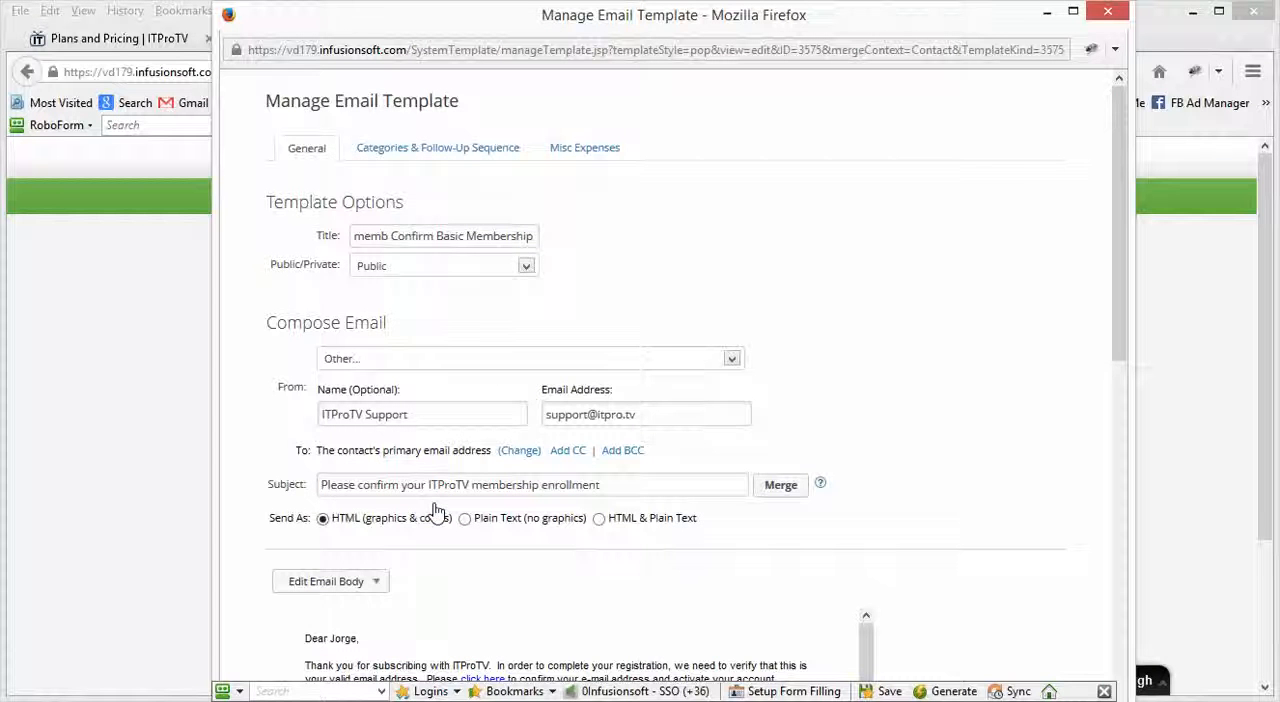
scroll(587, 567, "down", 1)
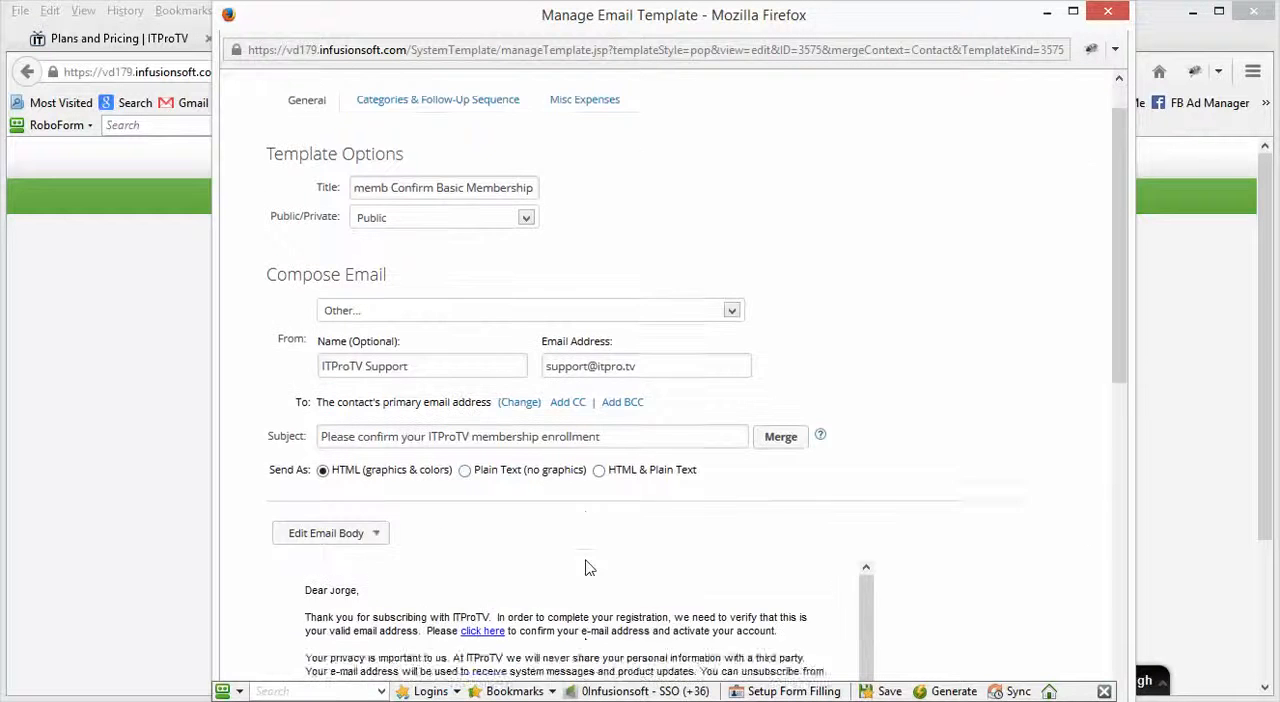
scroll(587, 567, "down", 2)
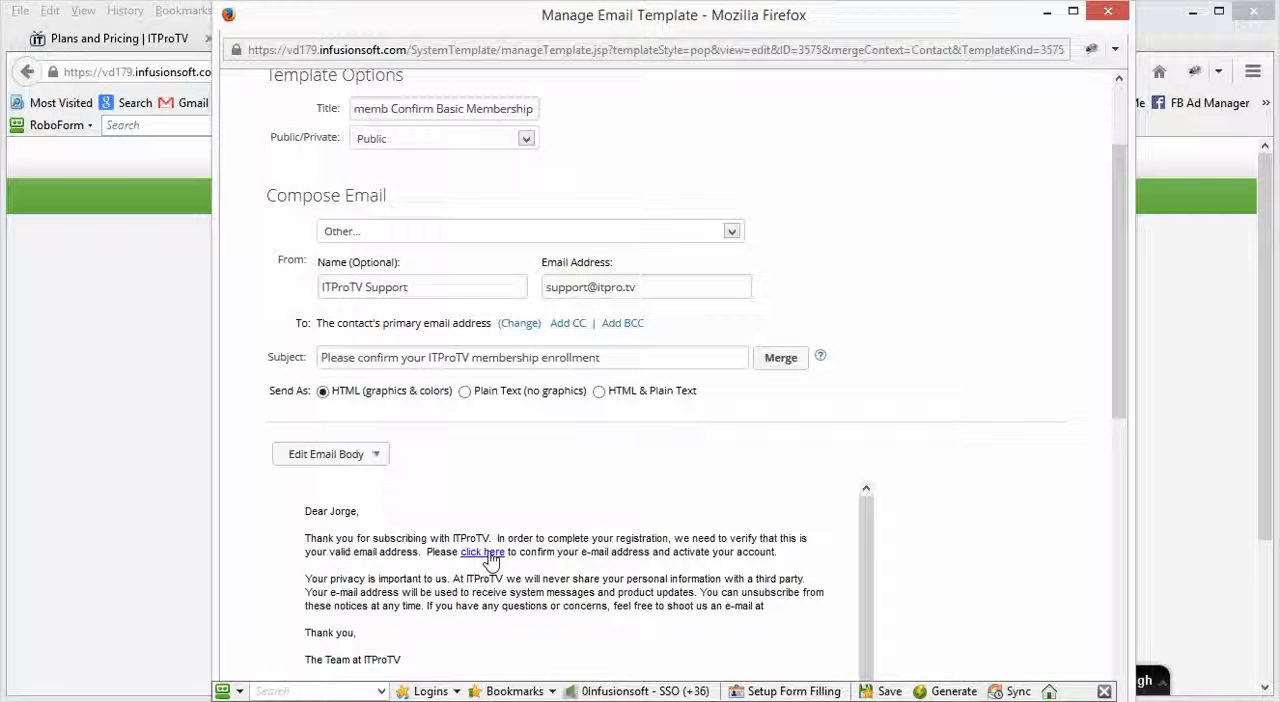
left_click(330, 454)
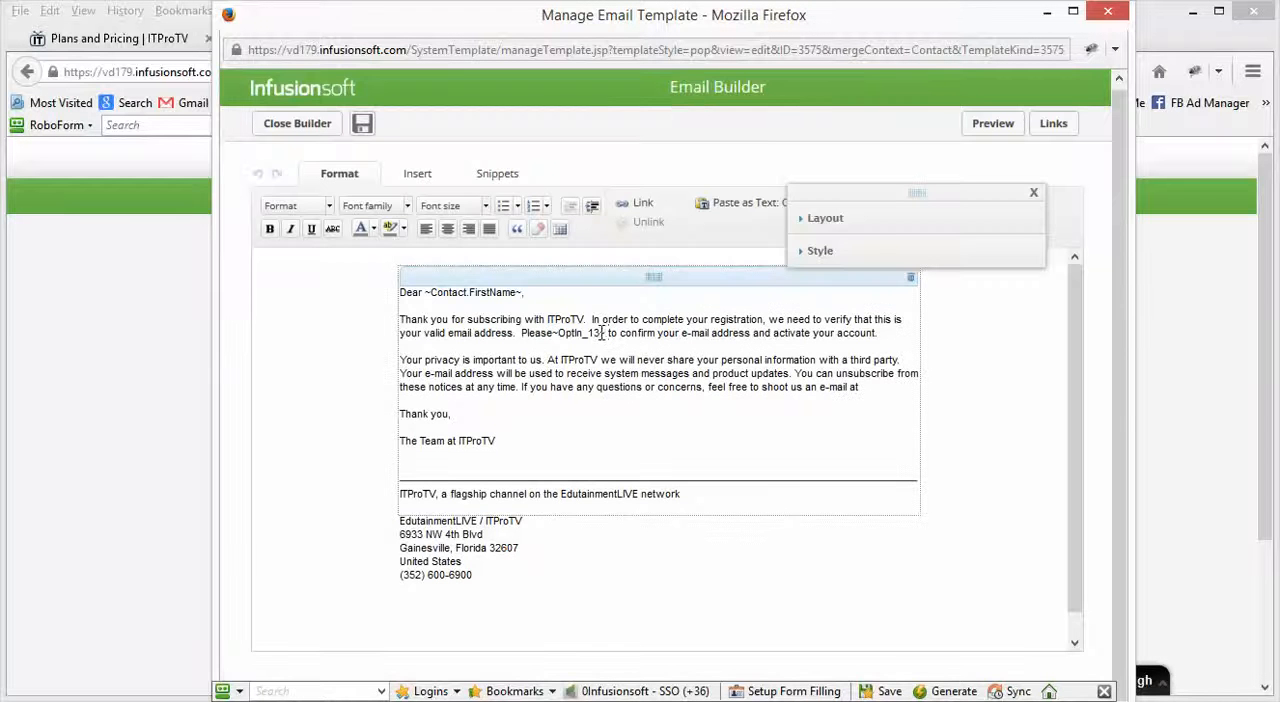
left_click_drag(604, 333, 556, 338)
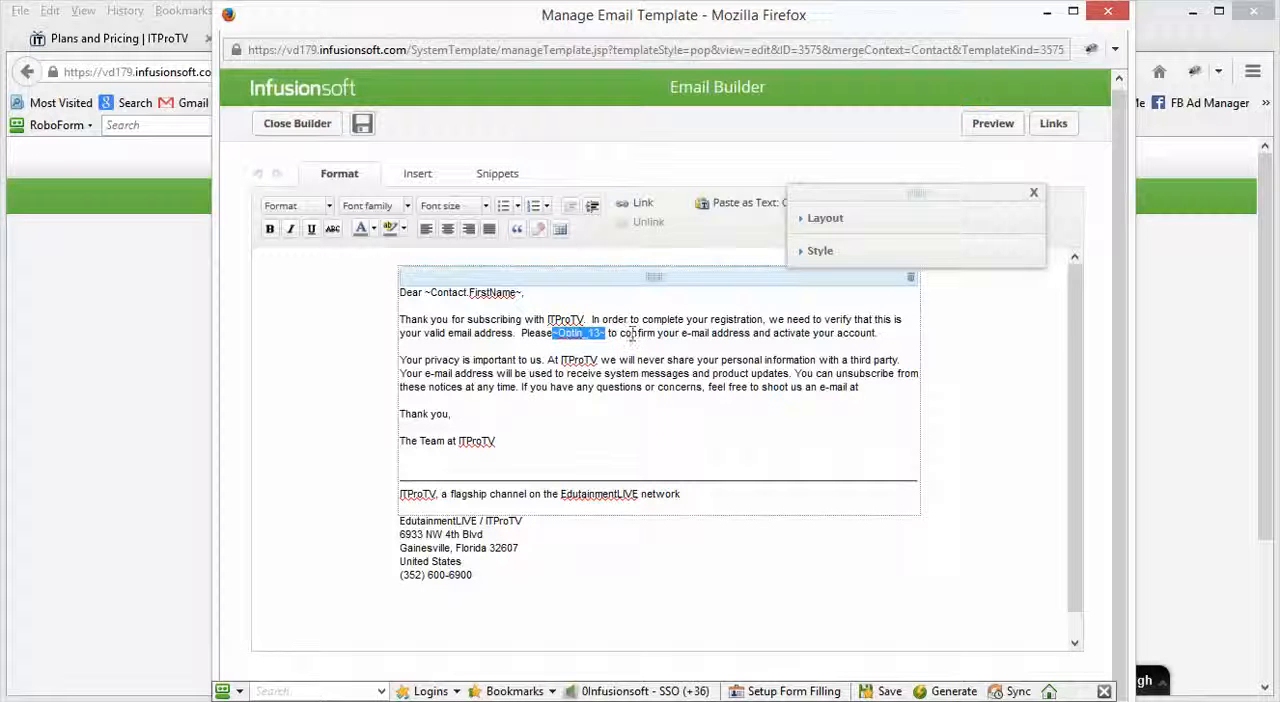
Step: Return to the main browser window and open the Automation Links page in the Marketing settings
left_click(153, 403)
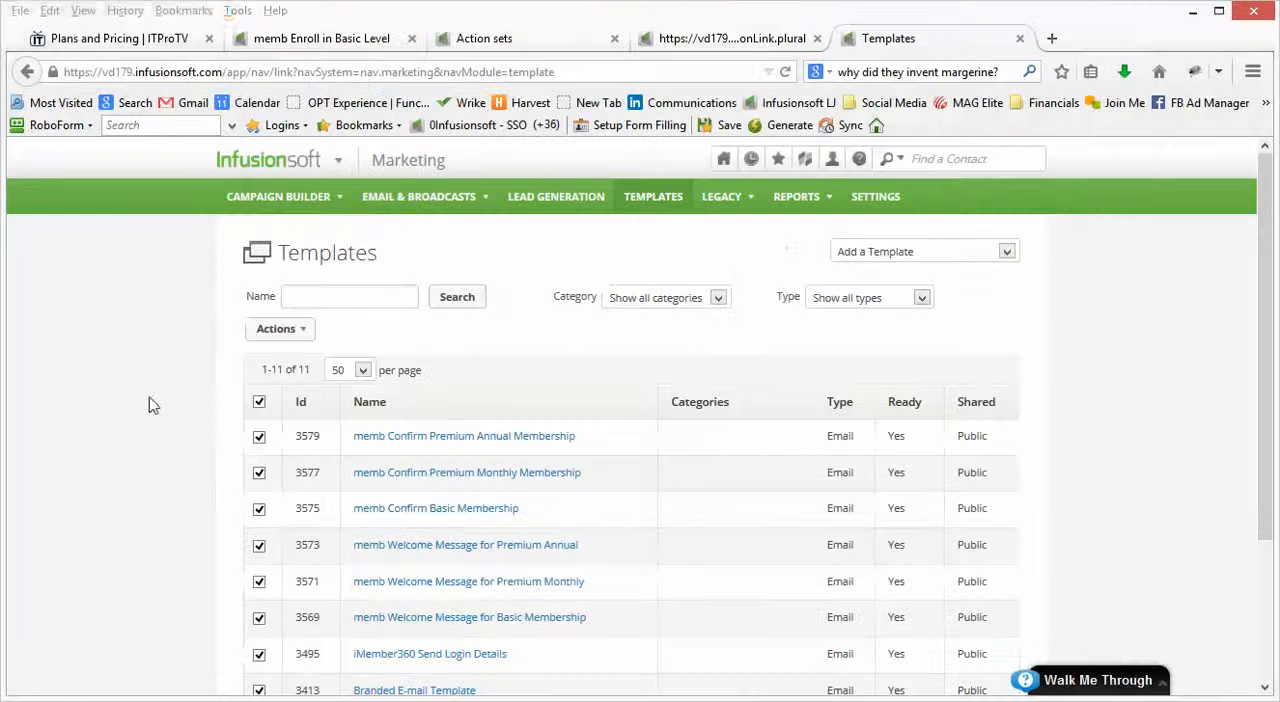
left_click(749, 44)
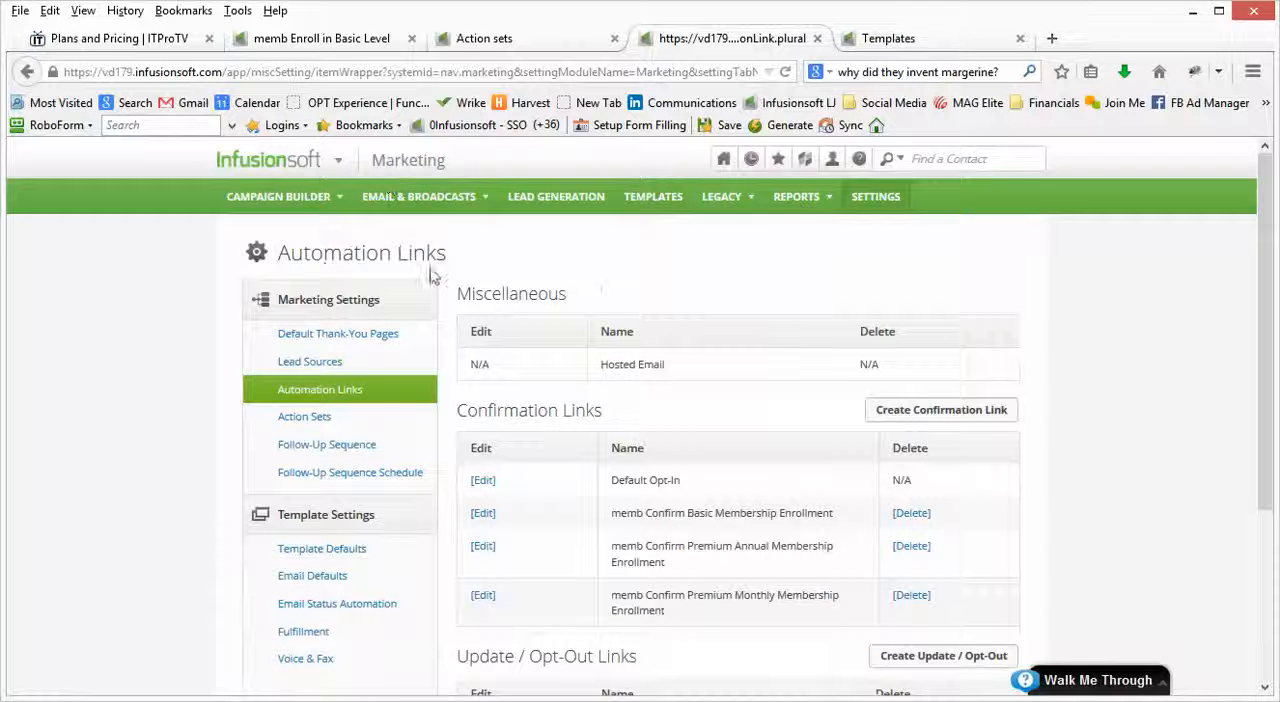
left_click(337, 166)
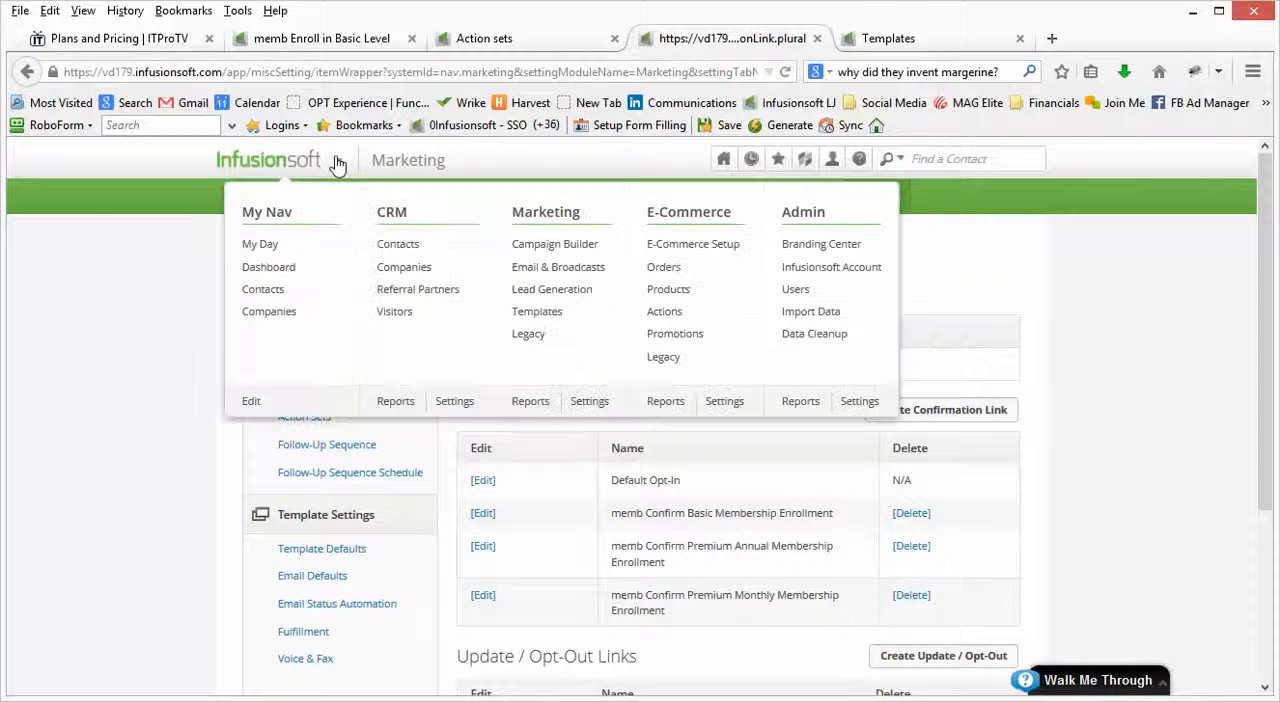
left_click(555, 244)
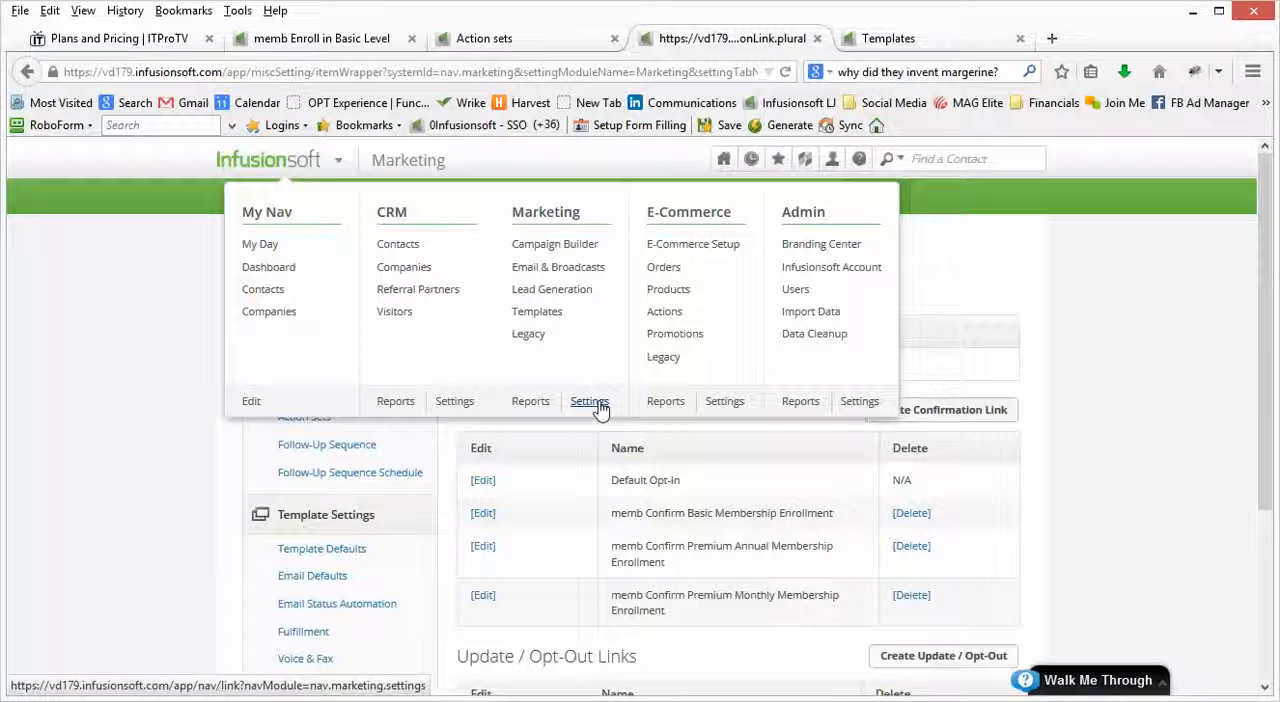
left_click(592, 404)
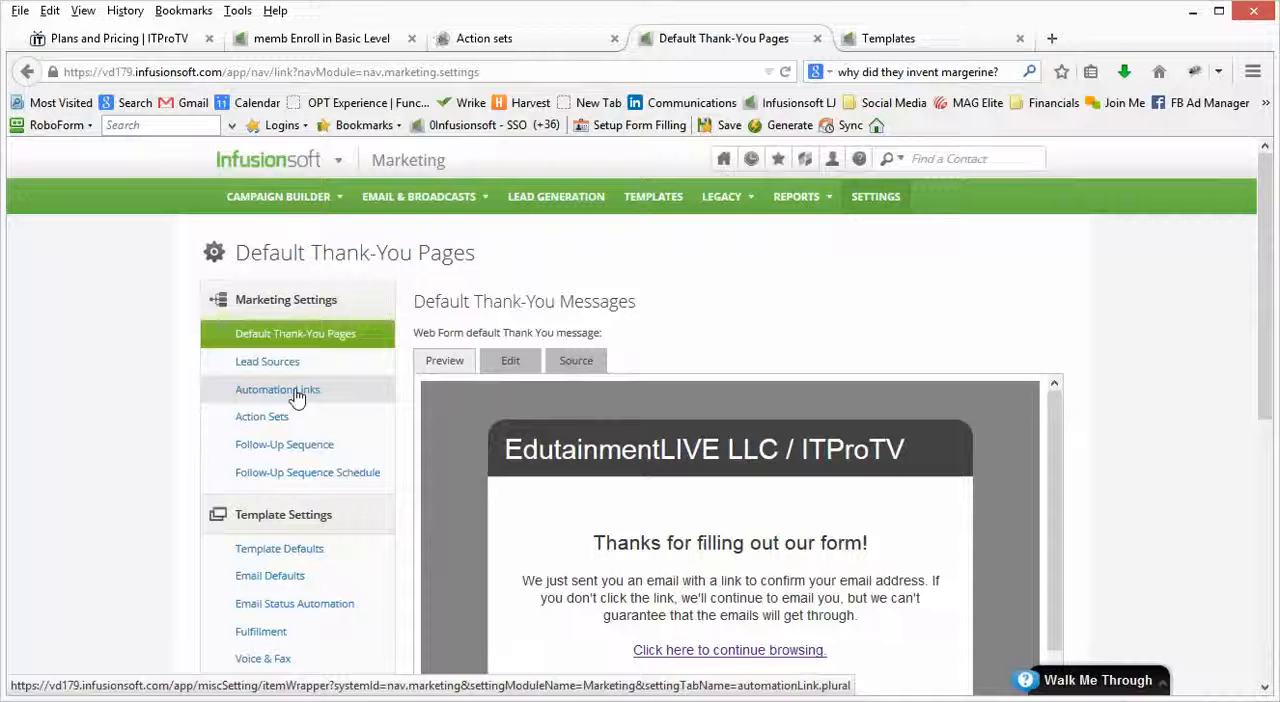
left_click(297, 397)
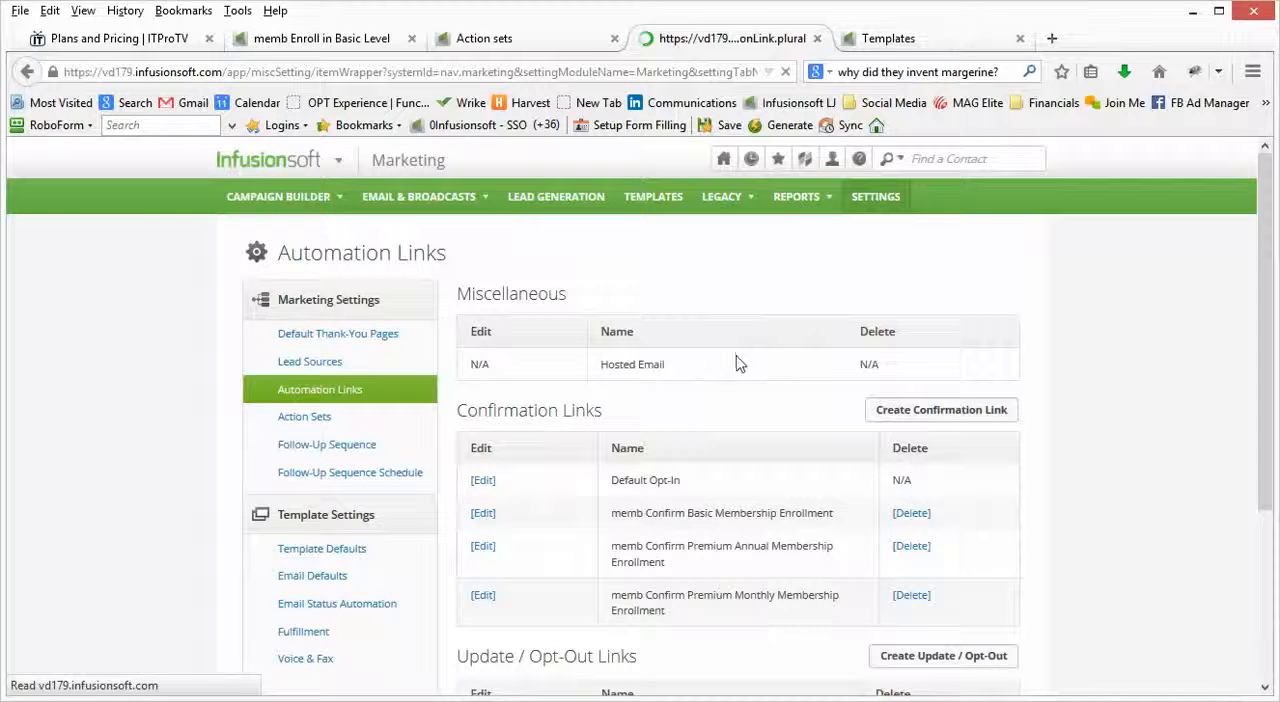
Step: Open the memb Confirm Basic Membership Enrollment confirmation link and examine its HTML link text and text-email link blurb
left_click(484, 549)
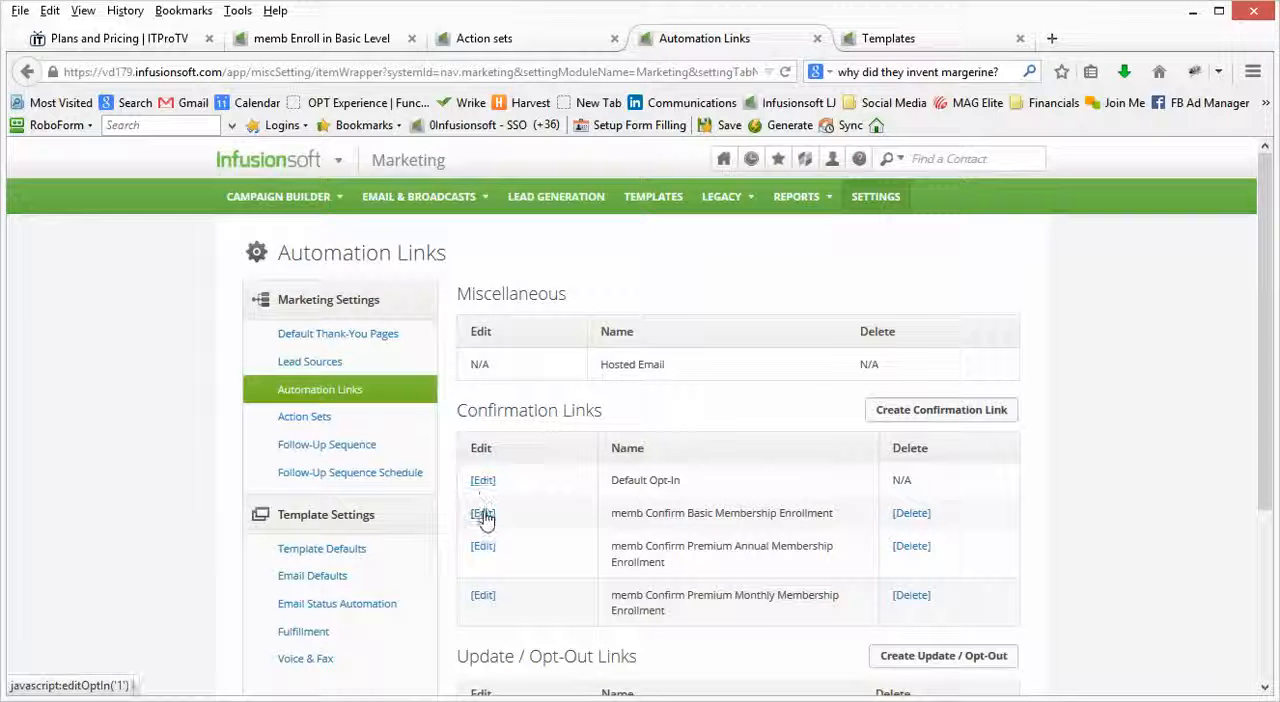
left_click(483, 514)
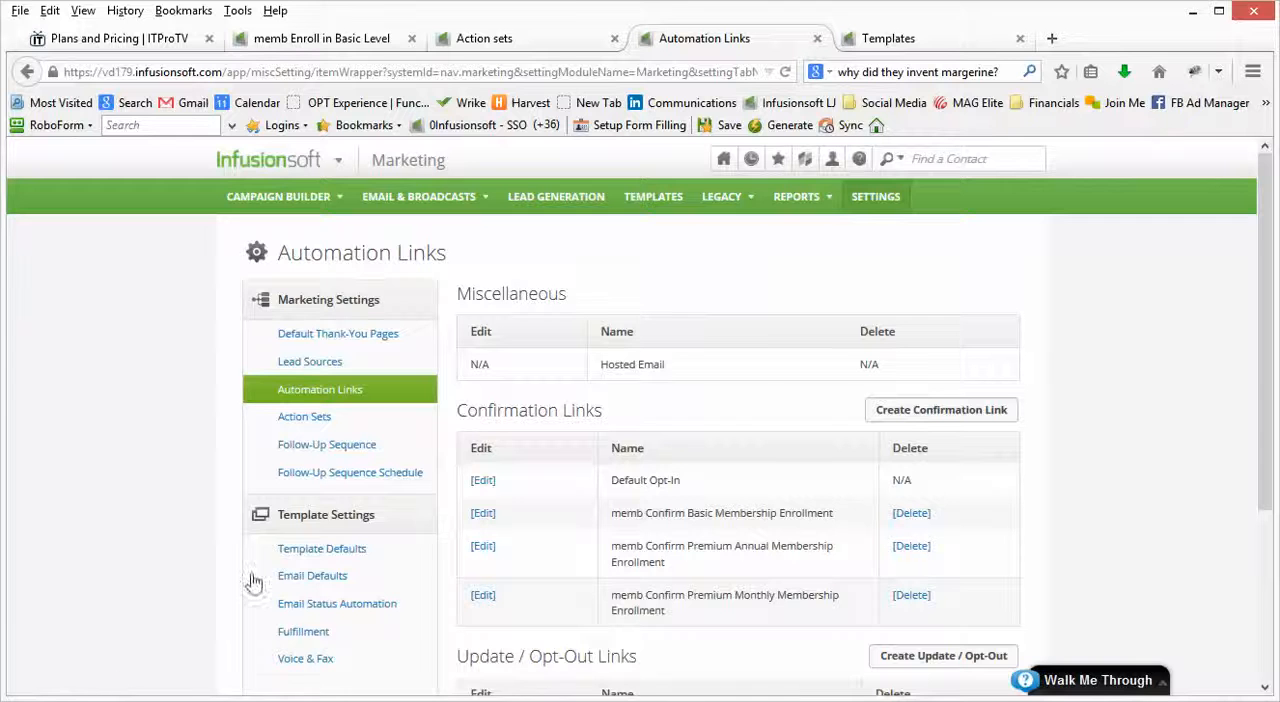
left_click(483, 515)
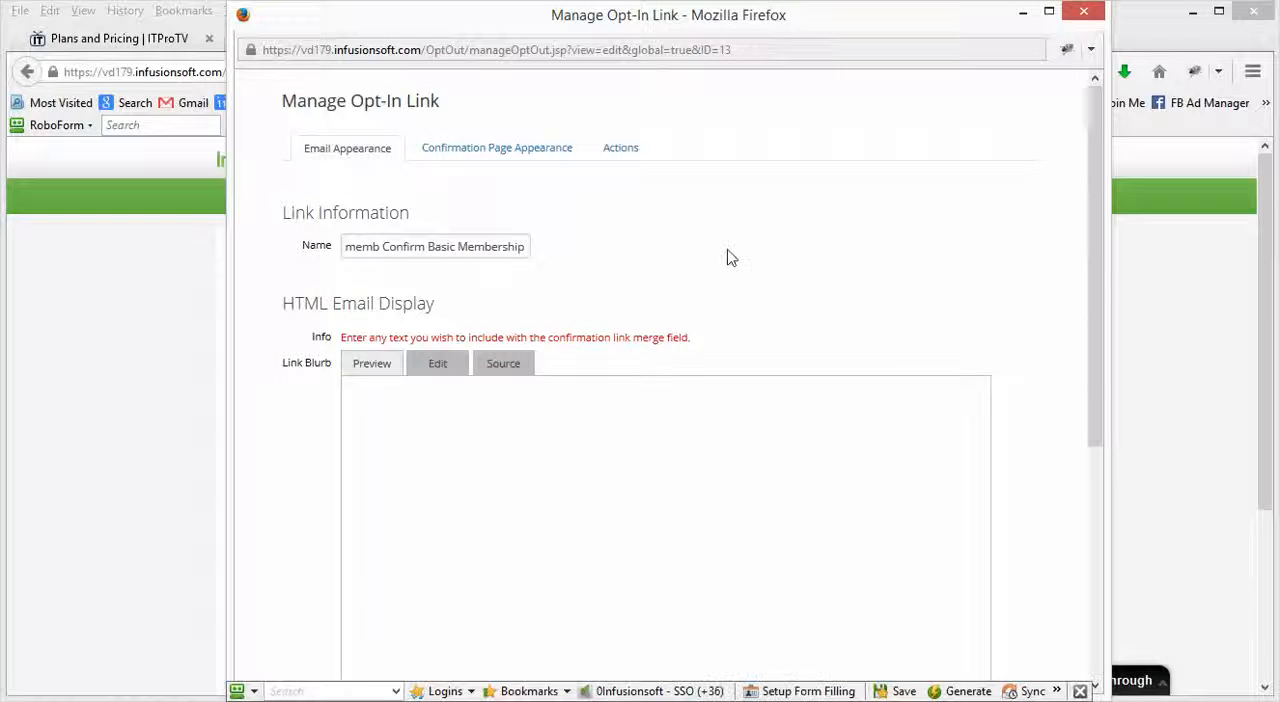
right_click(729, 251)
scroll(424, 343, "down", 1)
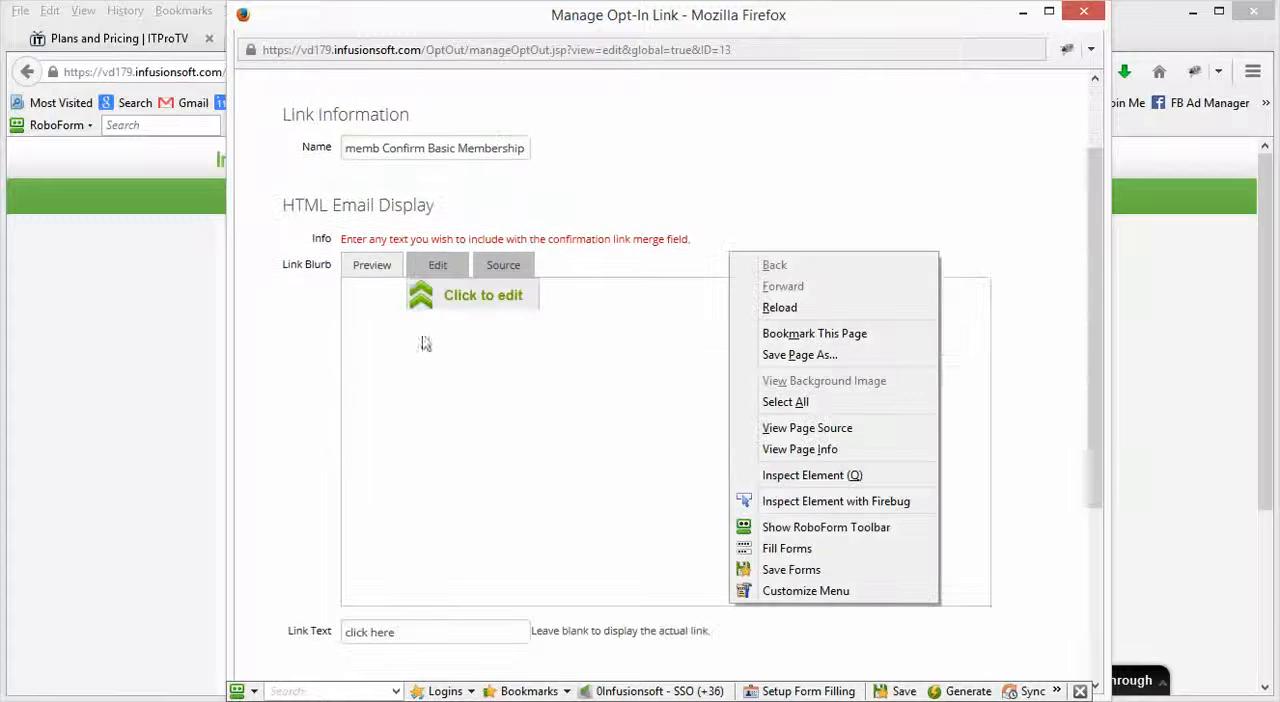
scroll(309, 440, "down", 2)
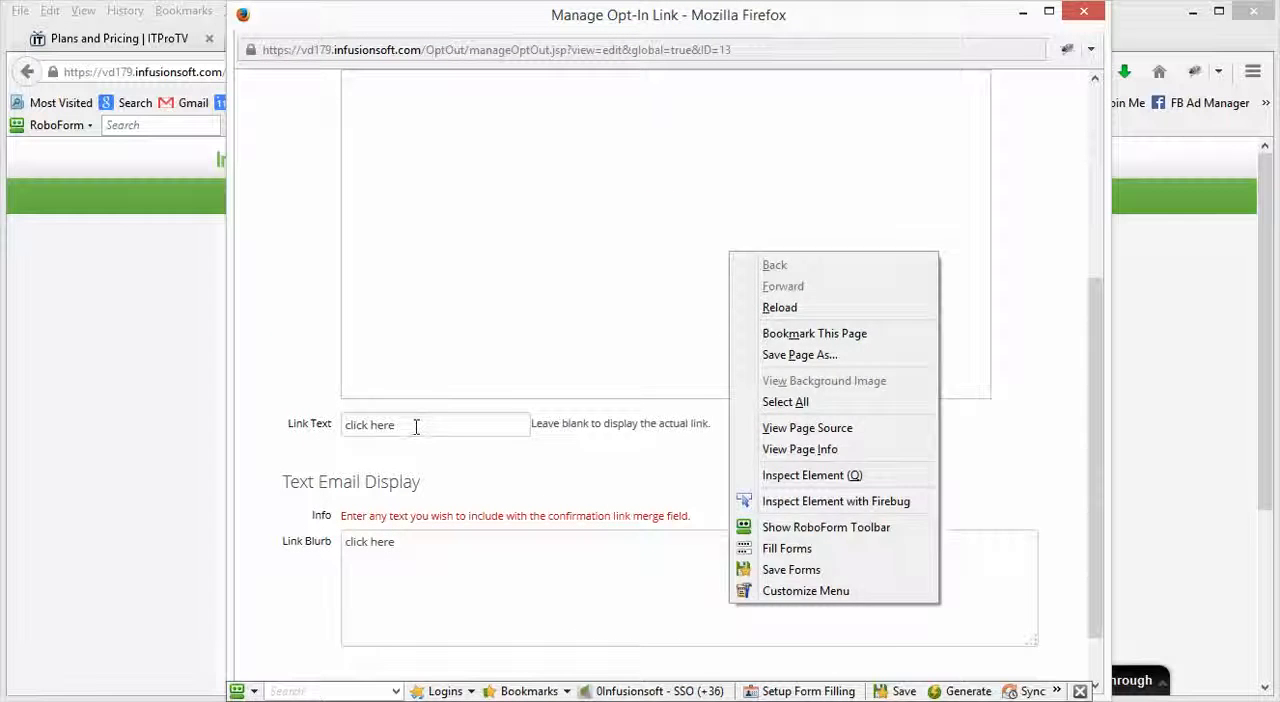
left_click_drag(414, 426, 324, 430)
left_click_drag(402, 542, 324, 553)
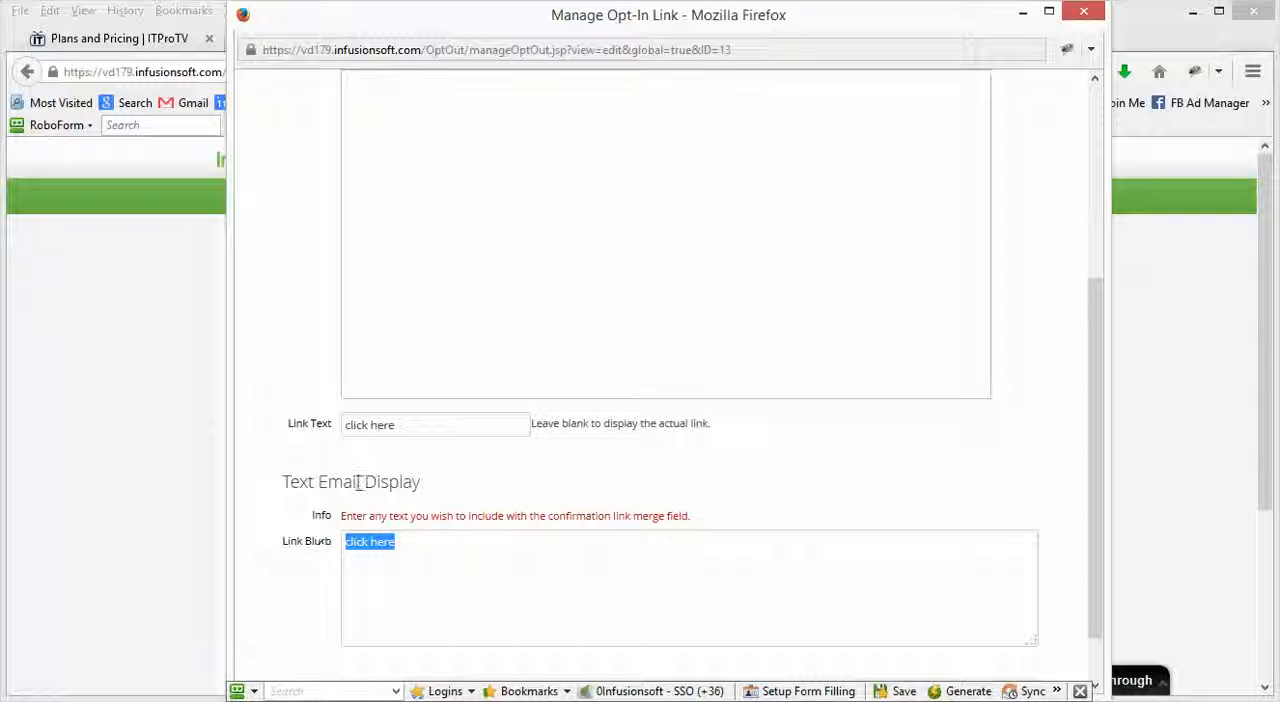
scroll(313, 505, "up", 5)
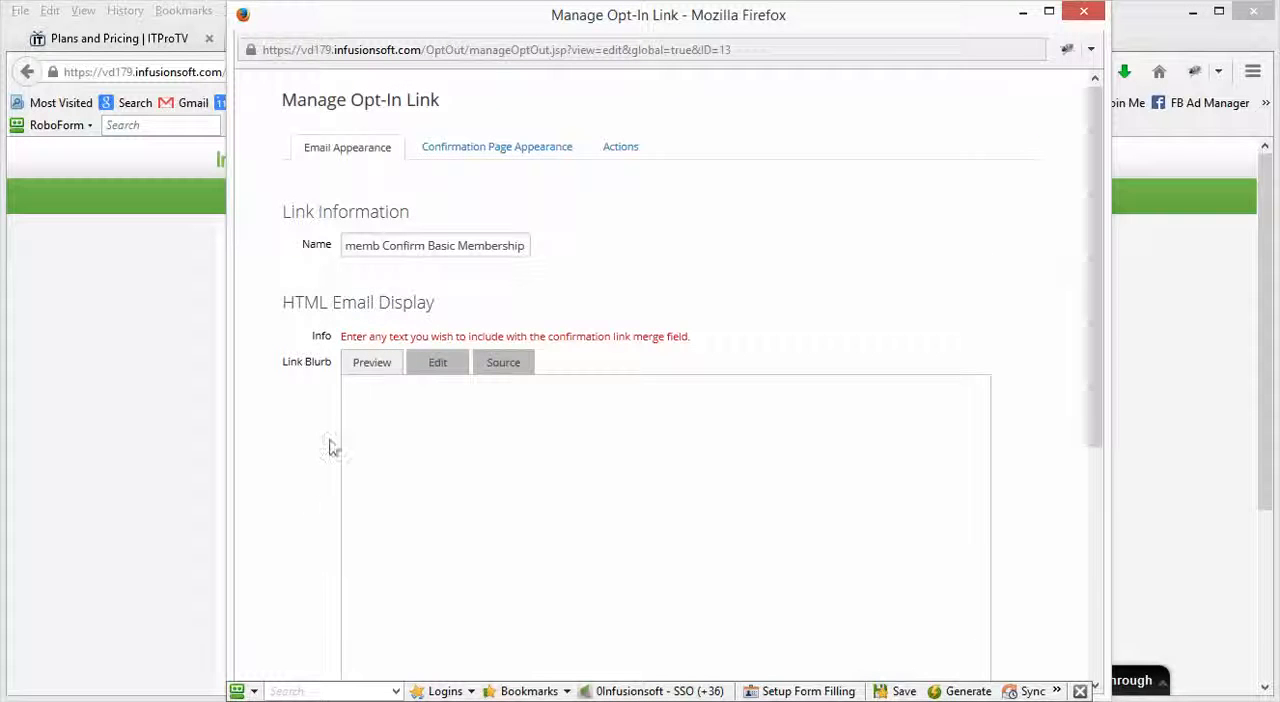
left_click(472, 150)
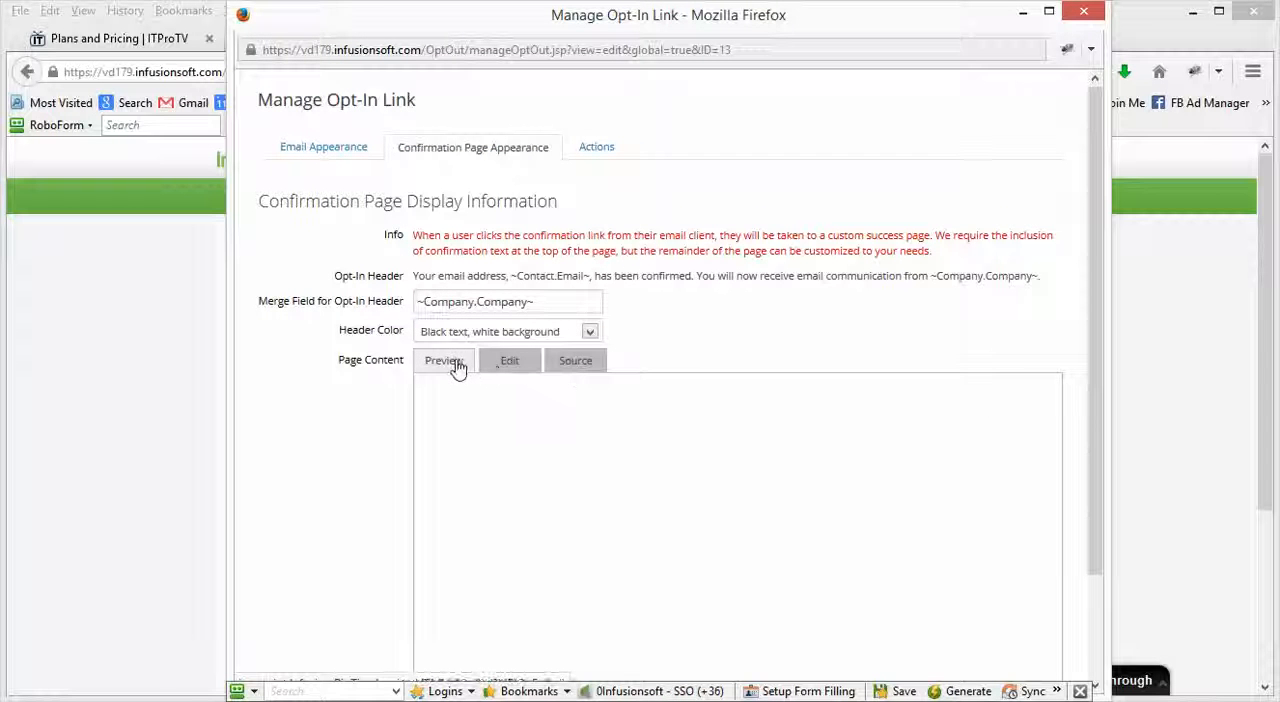
scroll(608, 519, "down", 2)
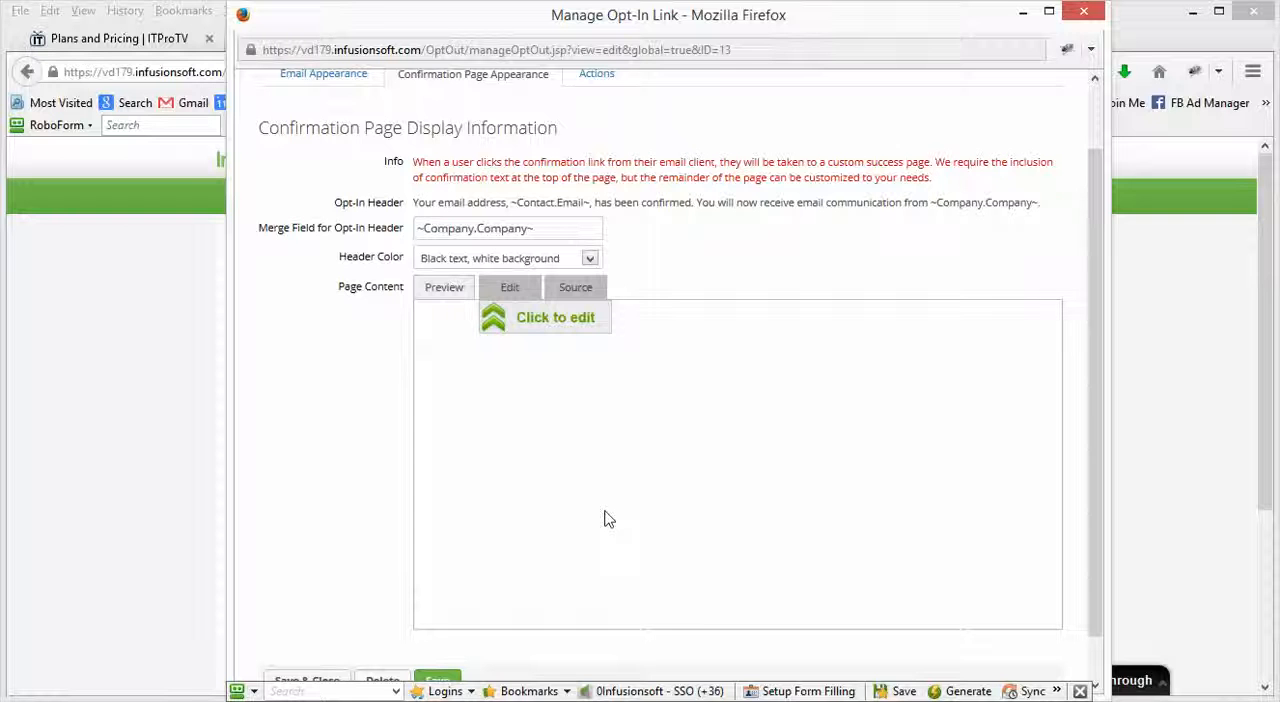
left_click(513, 293)
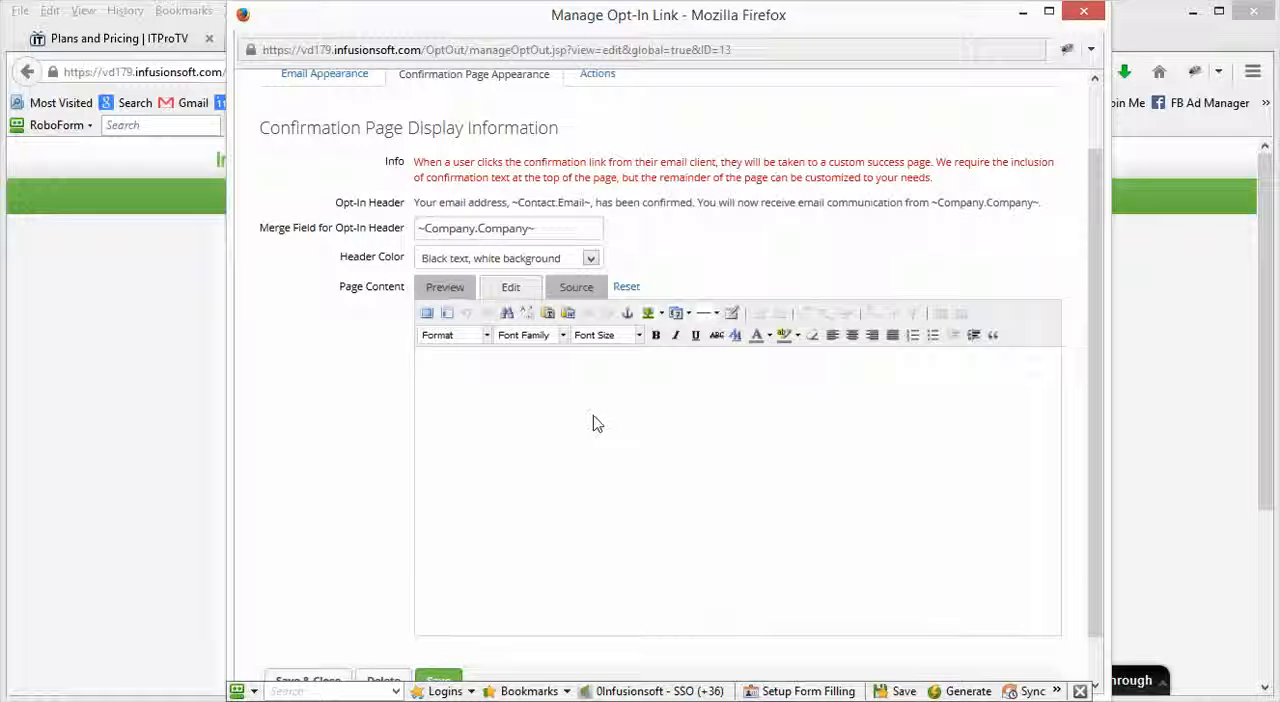
scroll(660, 258, "up", 2)
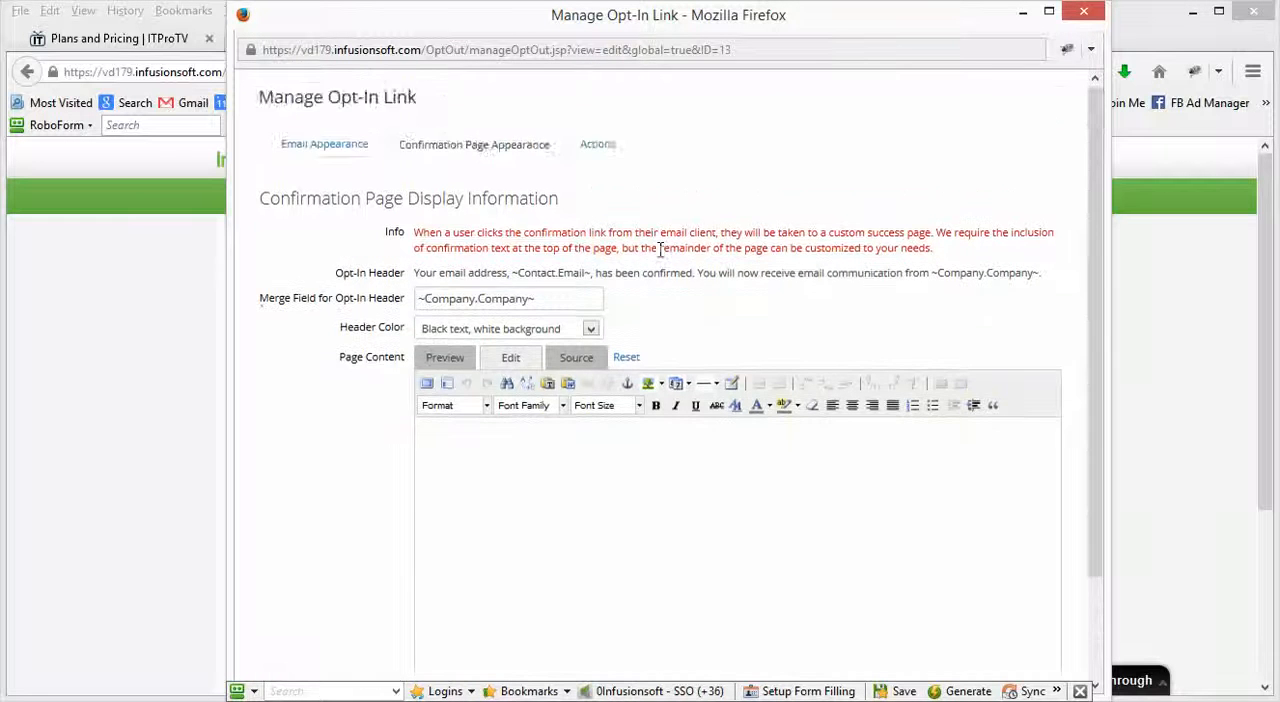
scroll(660, 258, "down", 3)
left_click(572, 243)
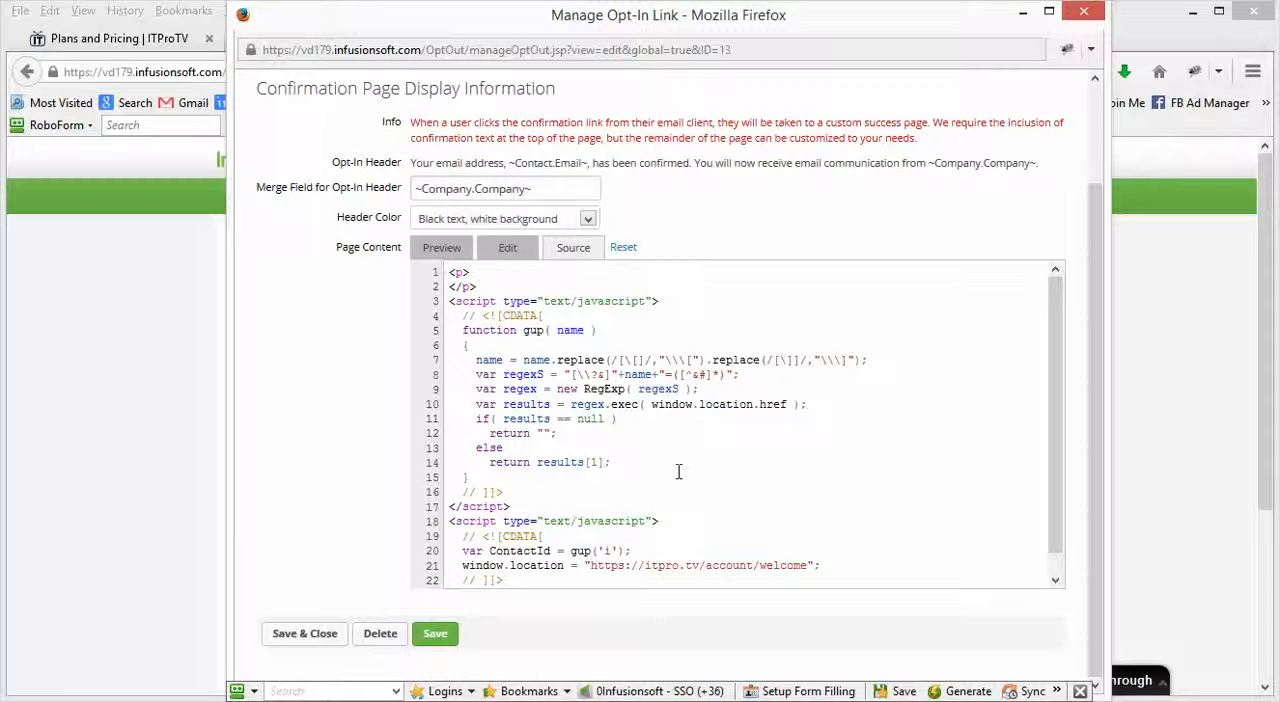
scroll(678, 471, "down", 1)
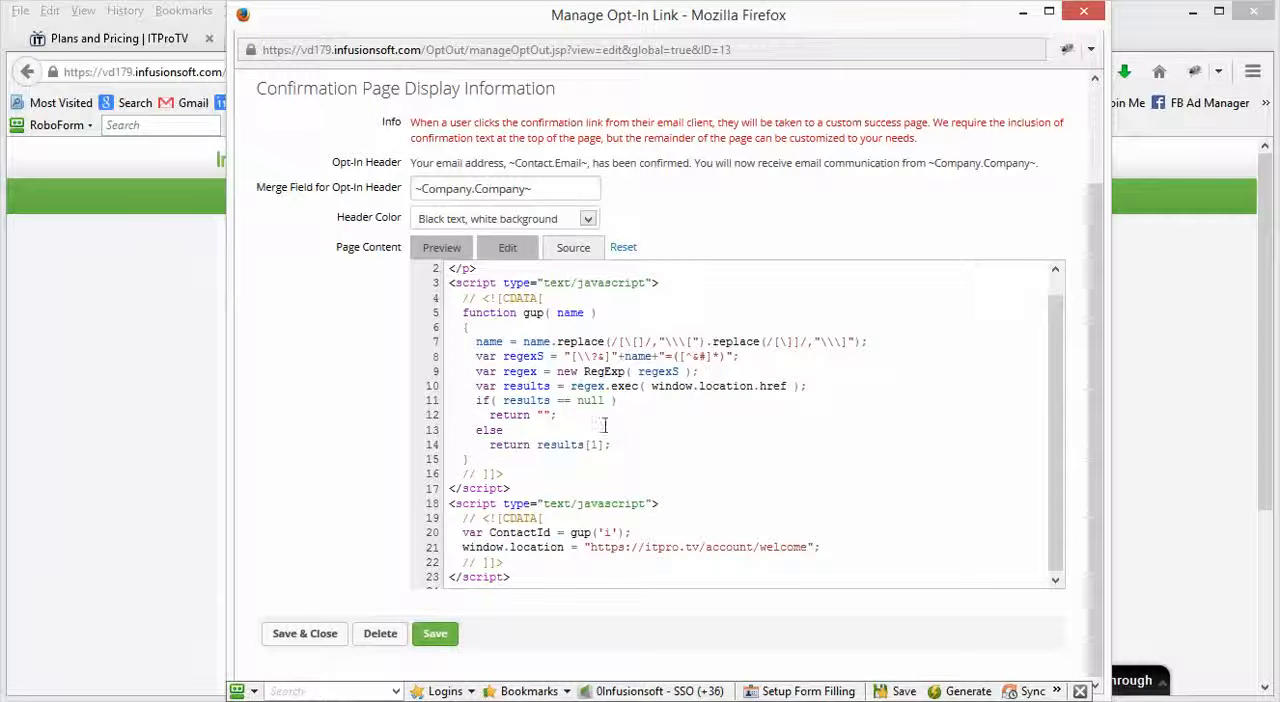
left_click_drag(811, 548, 588, 551)
key("ctrl+c")
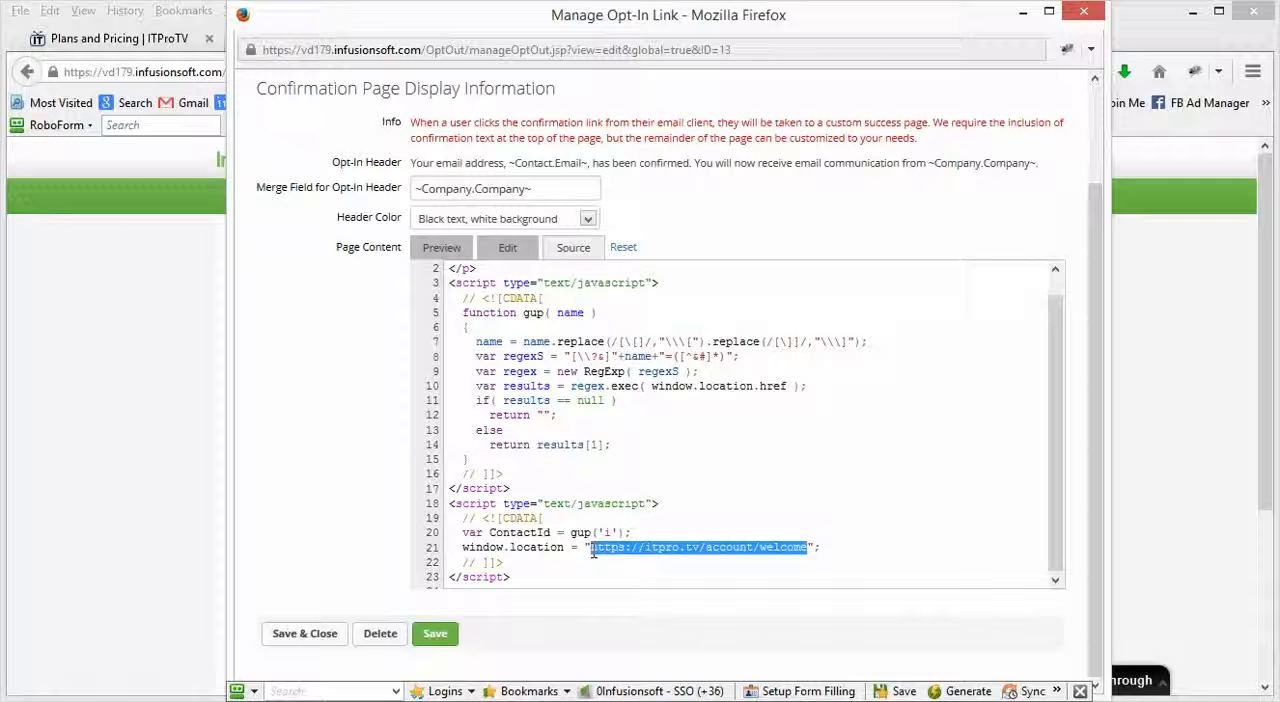
left_click(150, 478)
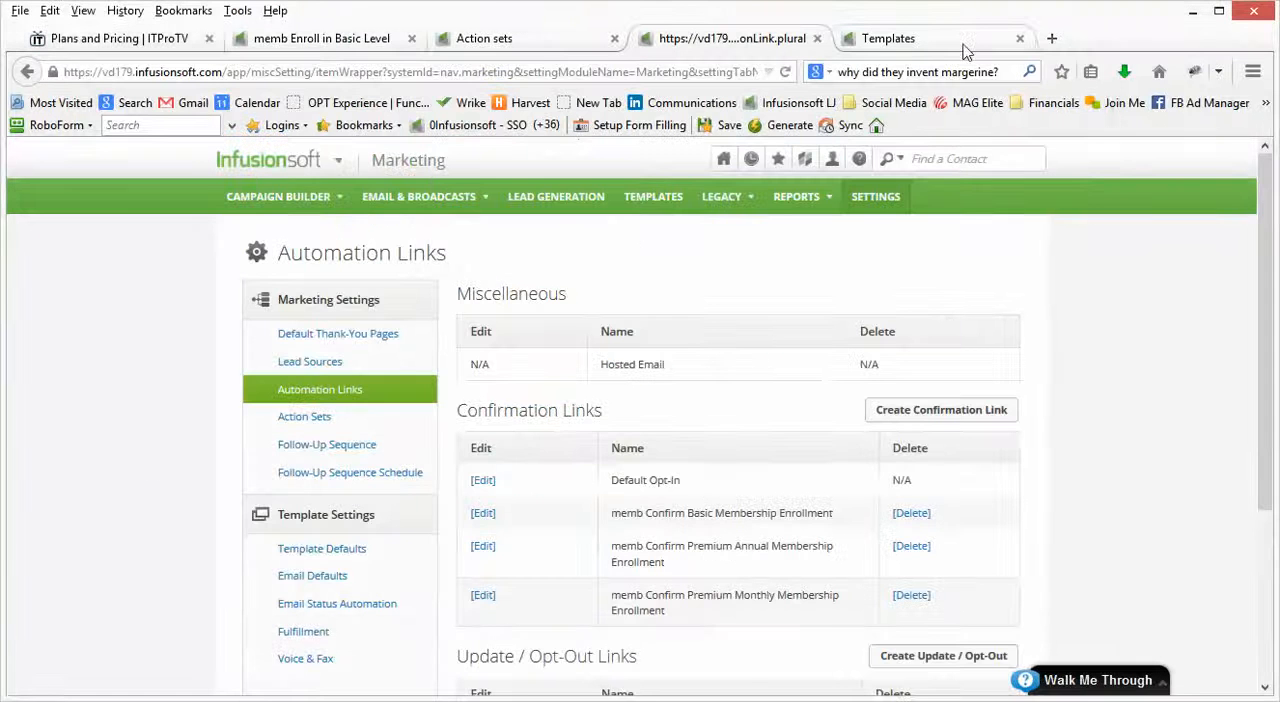
left_click(1053, 39)
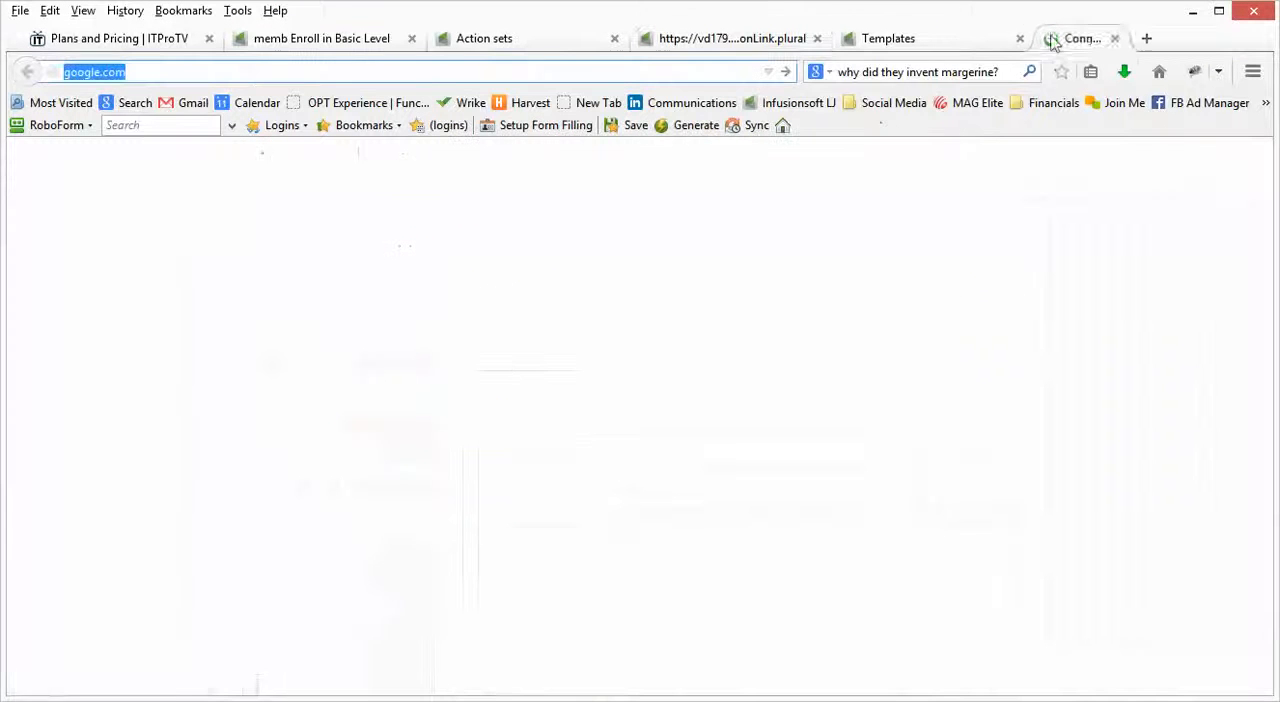
left_click(249, 74)
key("ctrl+v")
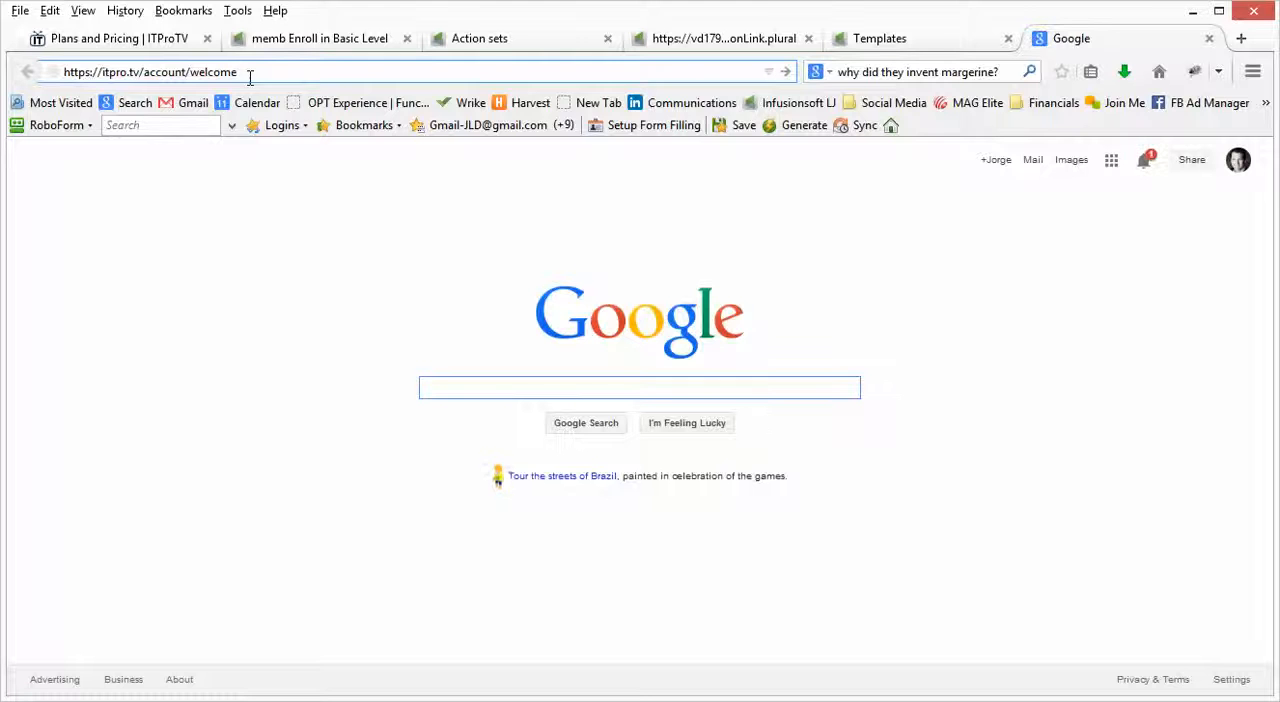
key("Return")
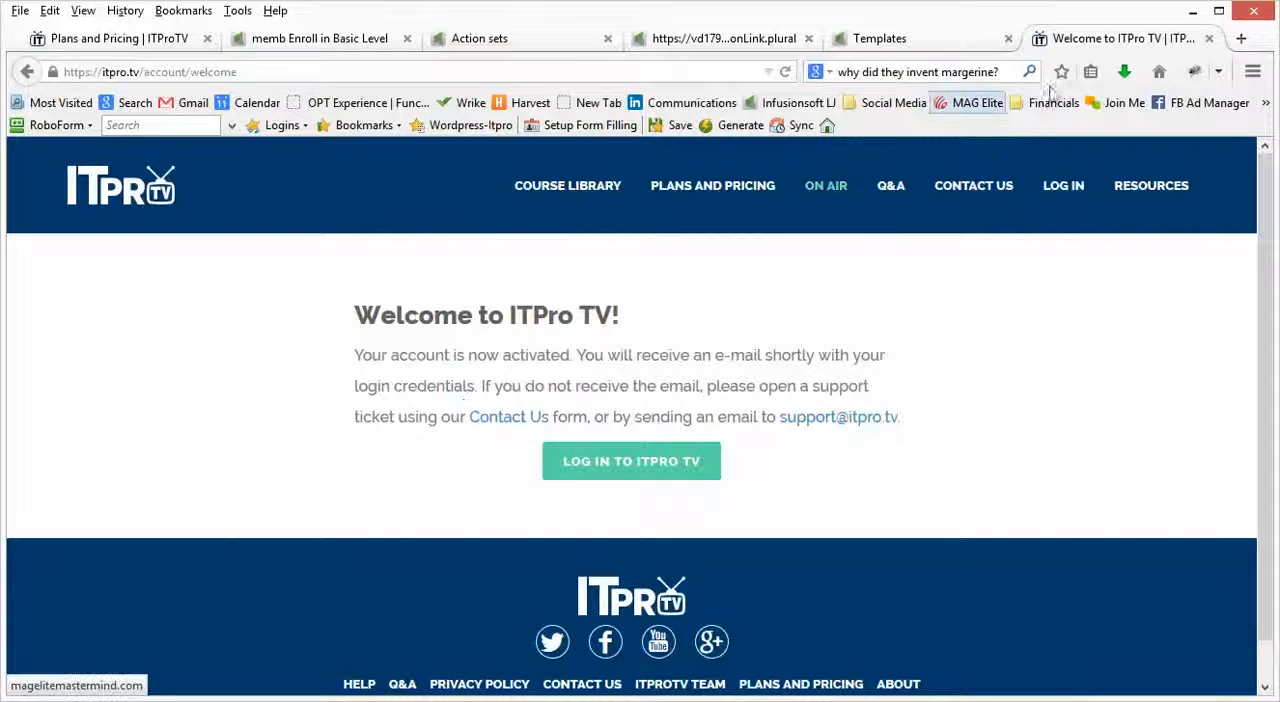
left_click(1210, 38)
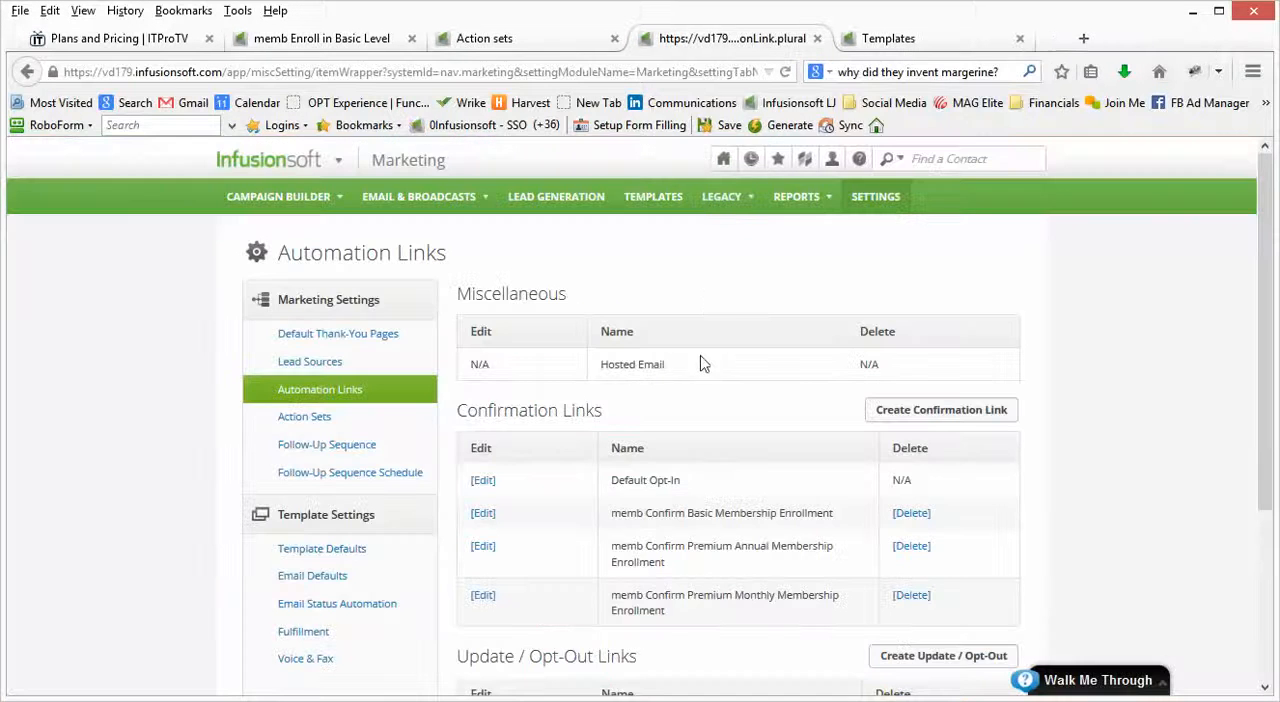
Step: Return to the email template window, place the cursor after the ~OptIn_13~ merge field and close the Layout and Style palette
left_click(538, 42)
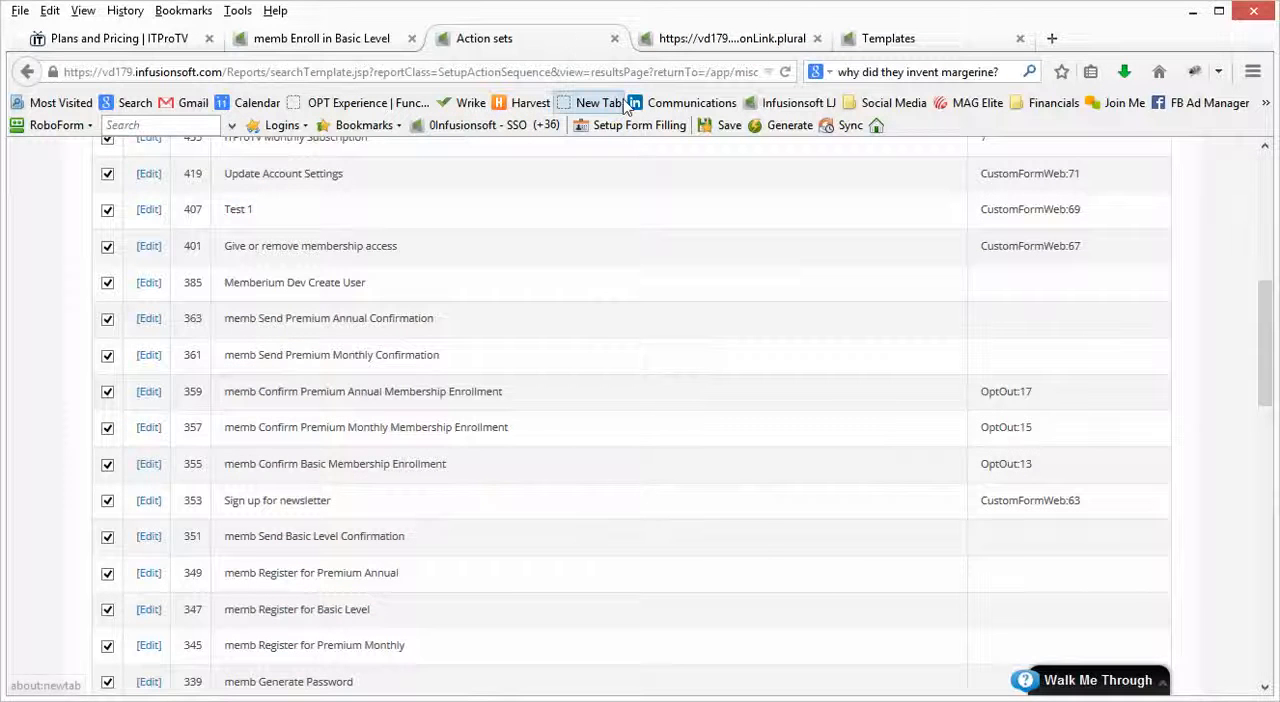
key("alt+Tab")
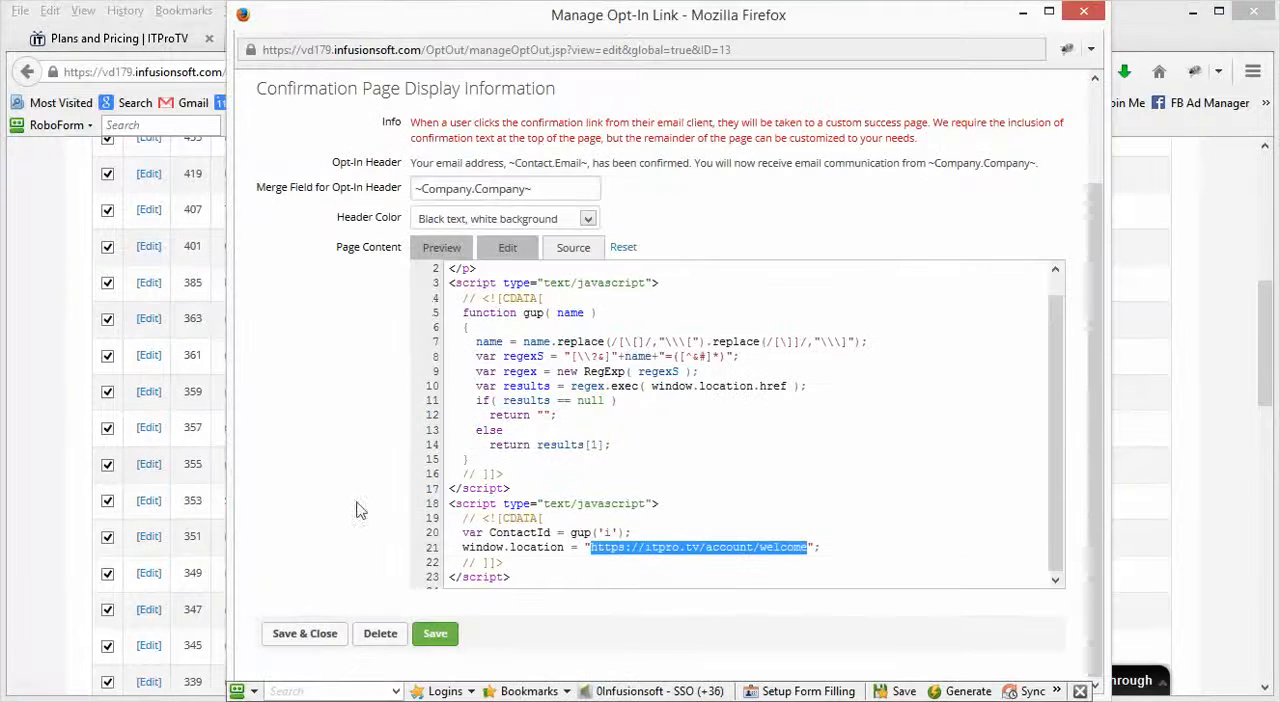
key("alt+Tab")
key("alt+Tab")
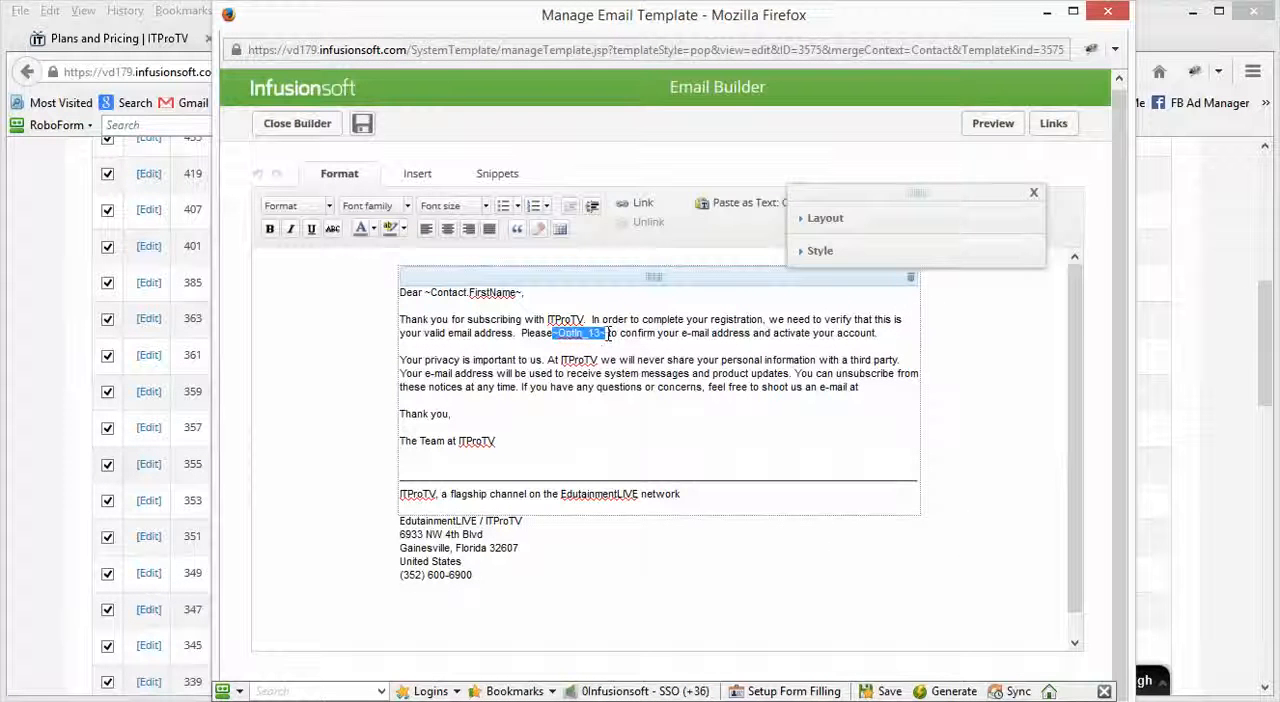
type("~Optin_13~")
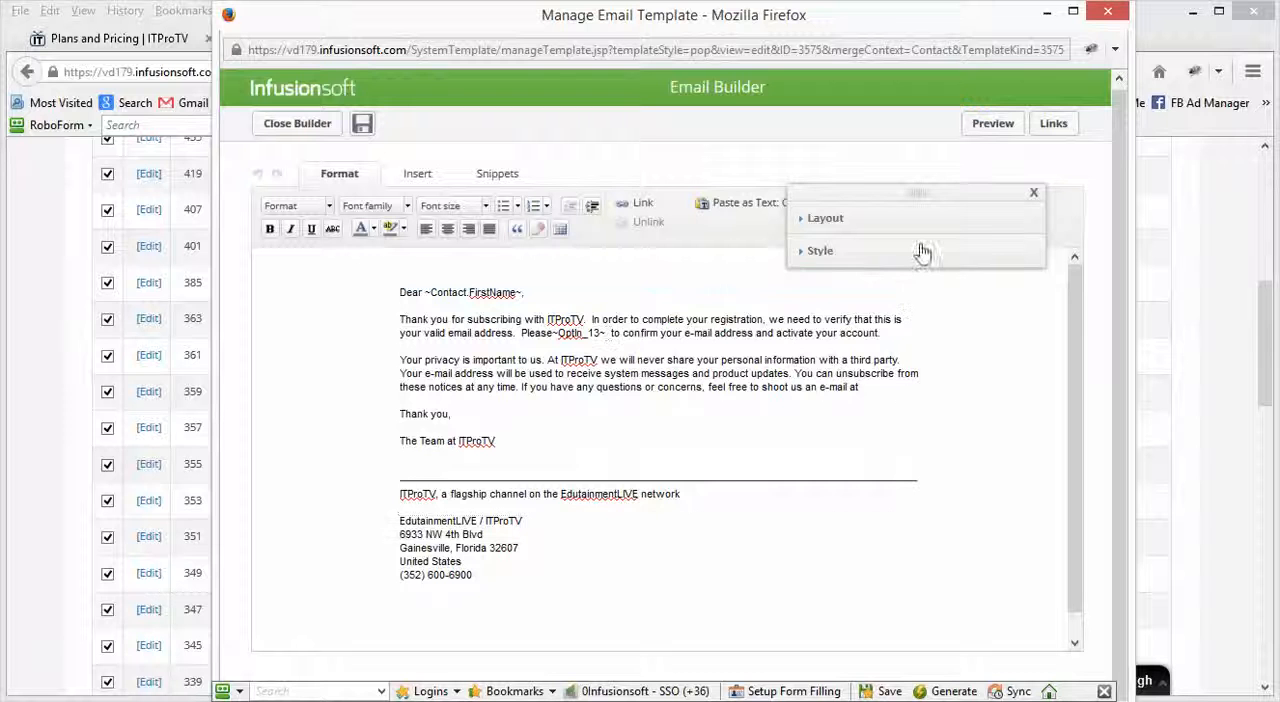
left_click(1036, 197)
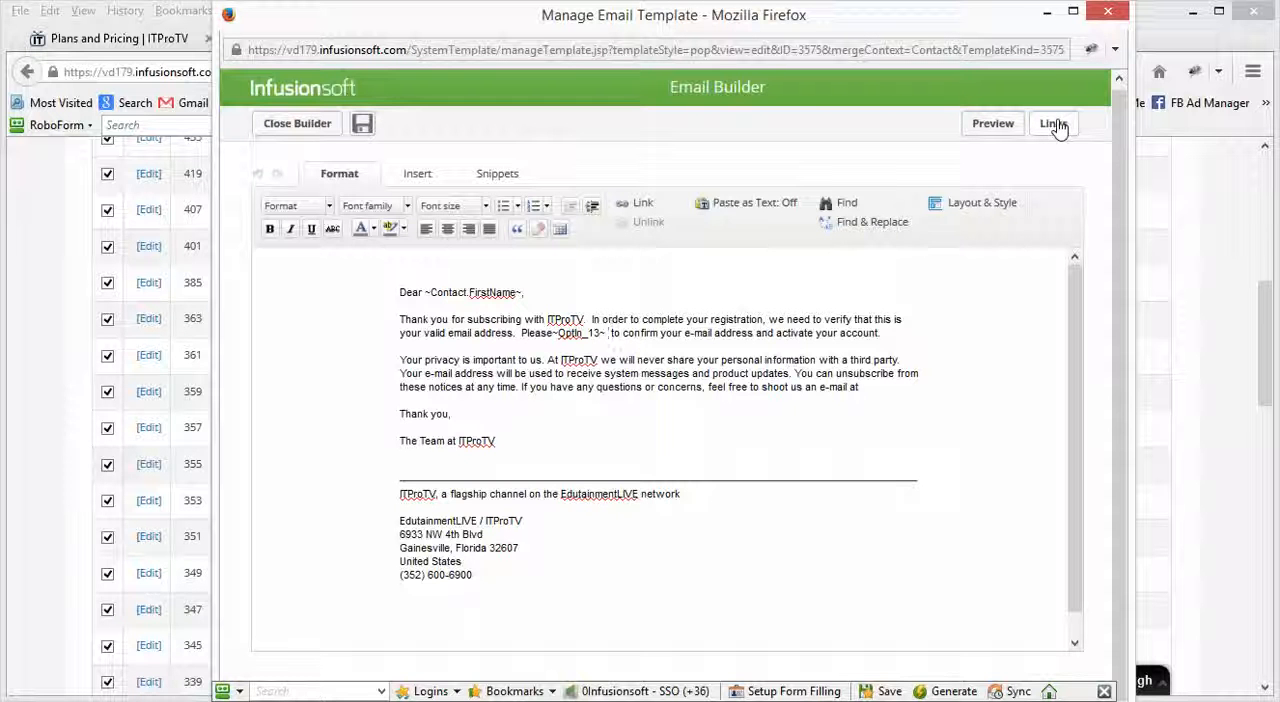
Step: Bring up the email's Links list, open the memb Confirm Basic Membership Enrollment link for editing and close its window unchanged
left_click(1055, 124)
key("super+c")
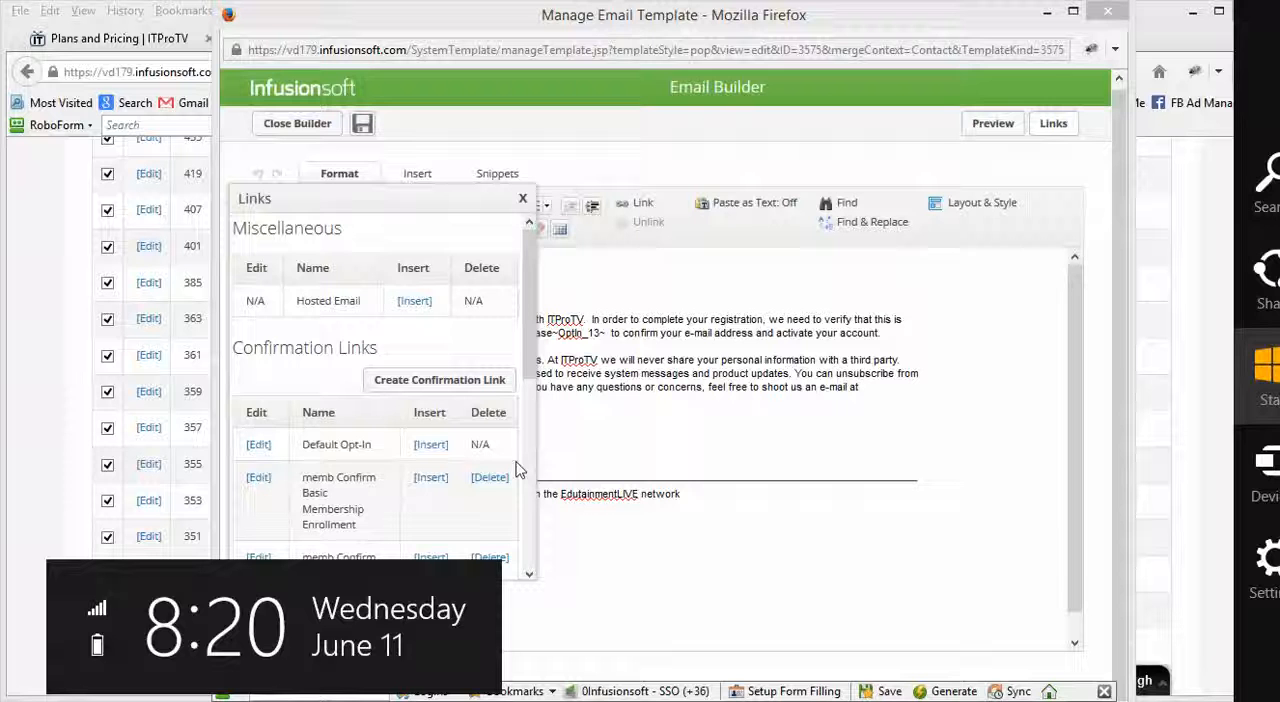
left_click(611, 579)
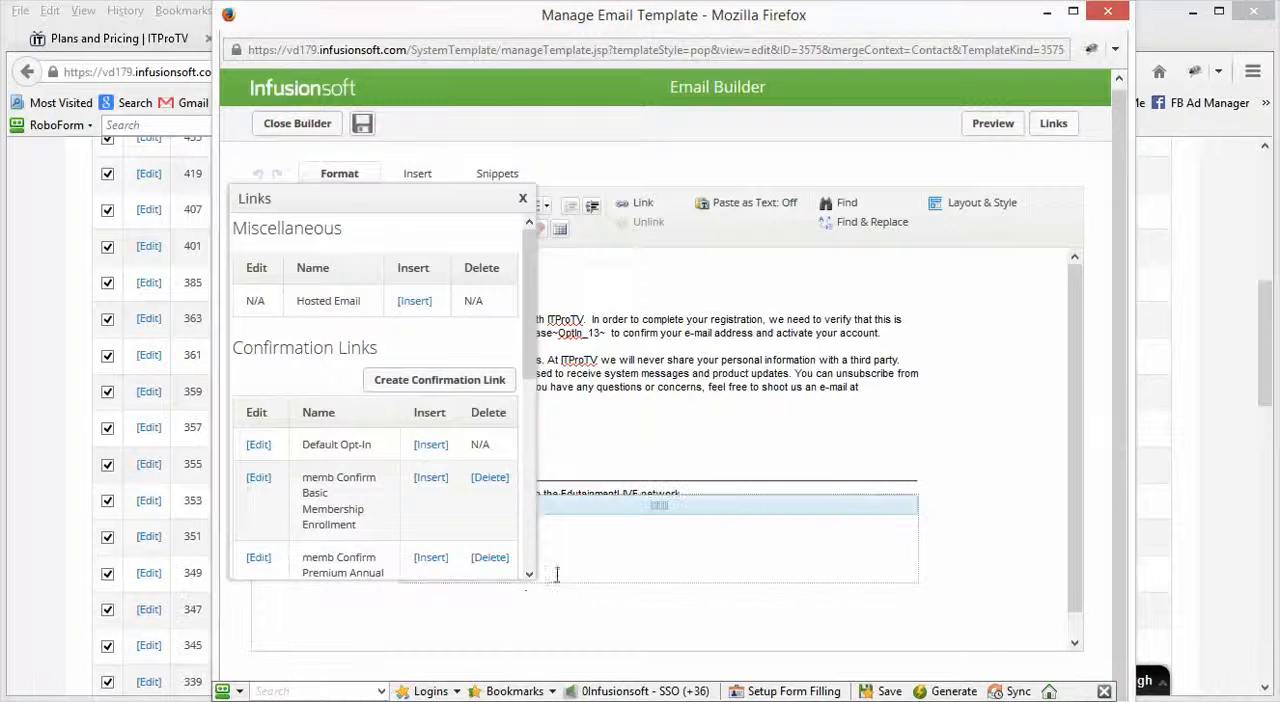
scroll(365, 508, "down", 1)
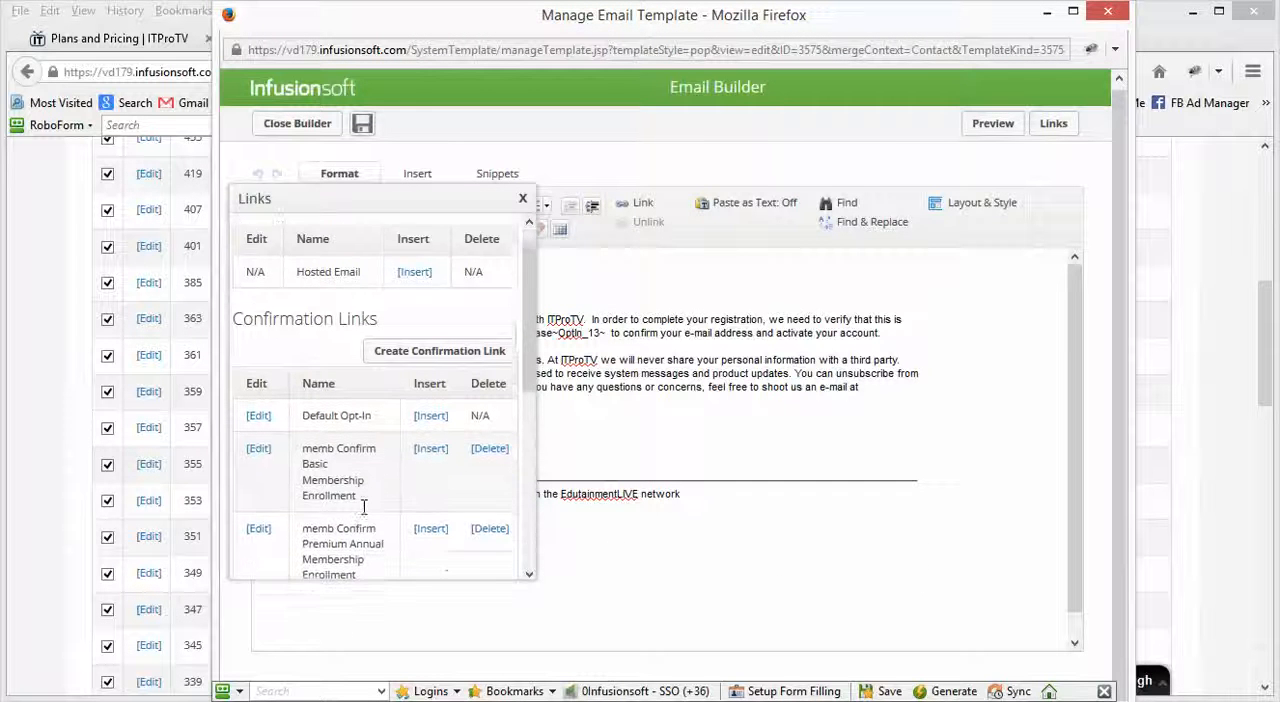
left_click(259, 437)
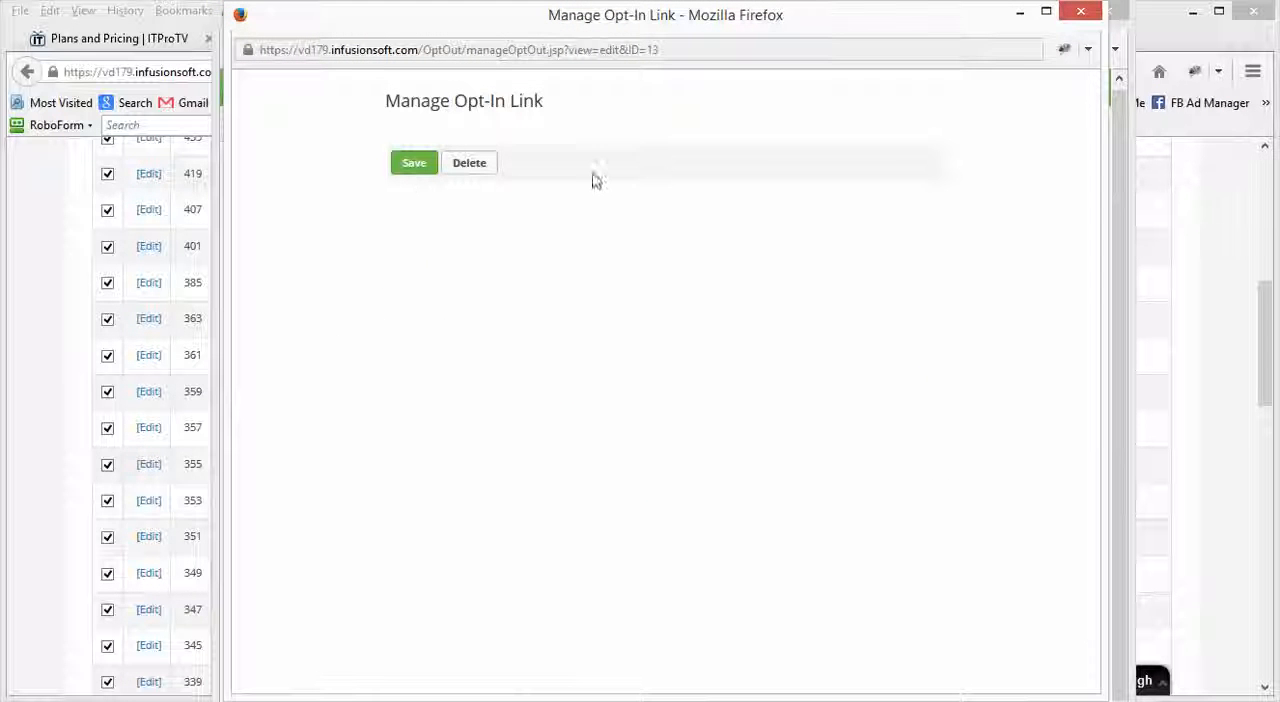
left_click(1088, 11)
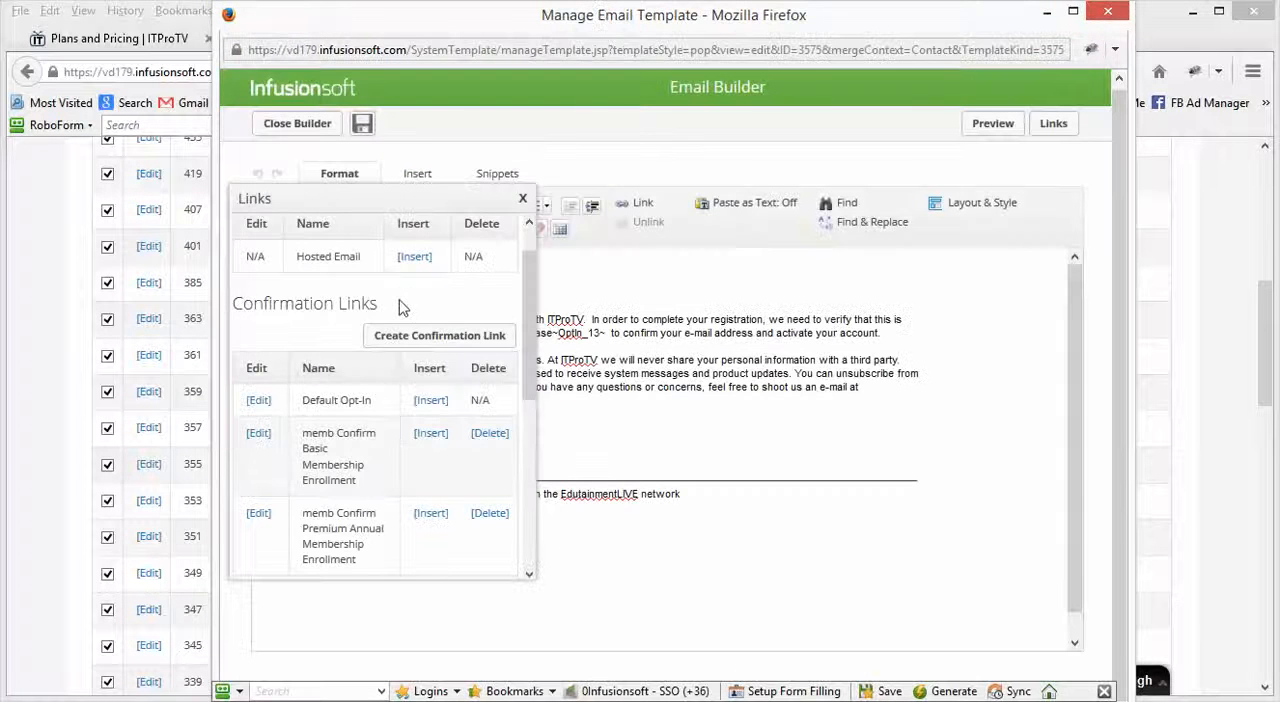
Step: Insert the memb Confirm Basic Membership Enrollment link into the email body, close the Links list and delete the duplicate ~OptIn_13~ merge field
left_click(436, 440)
left_click(522, 198)
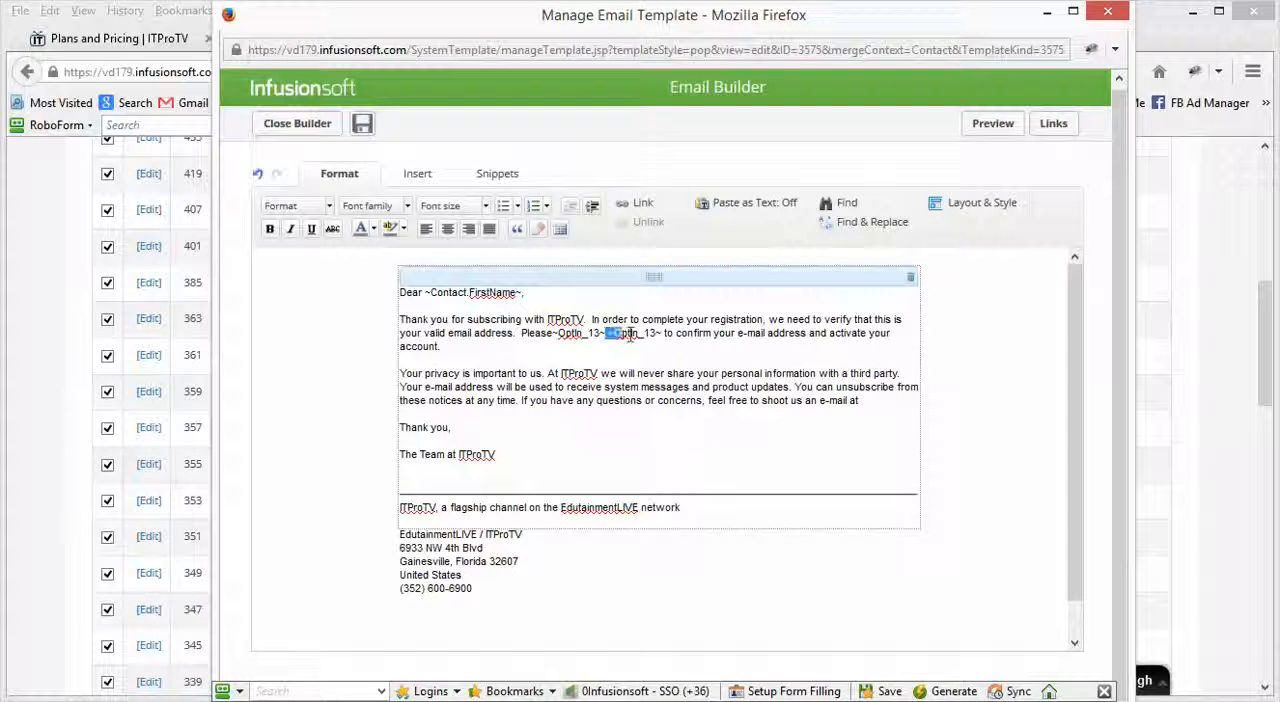
left_click_drag(630, 337, 659, 337)
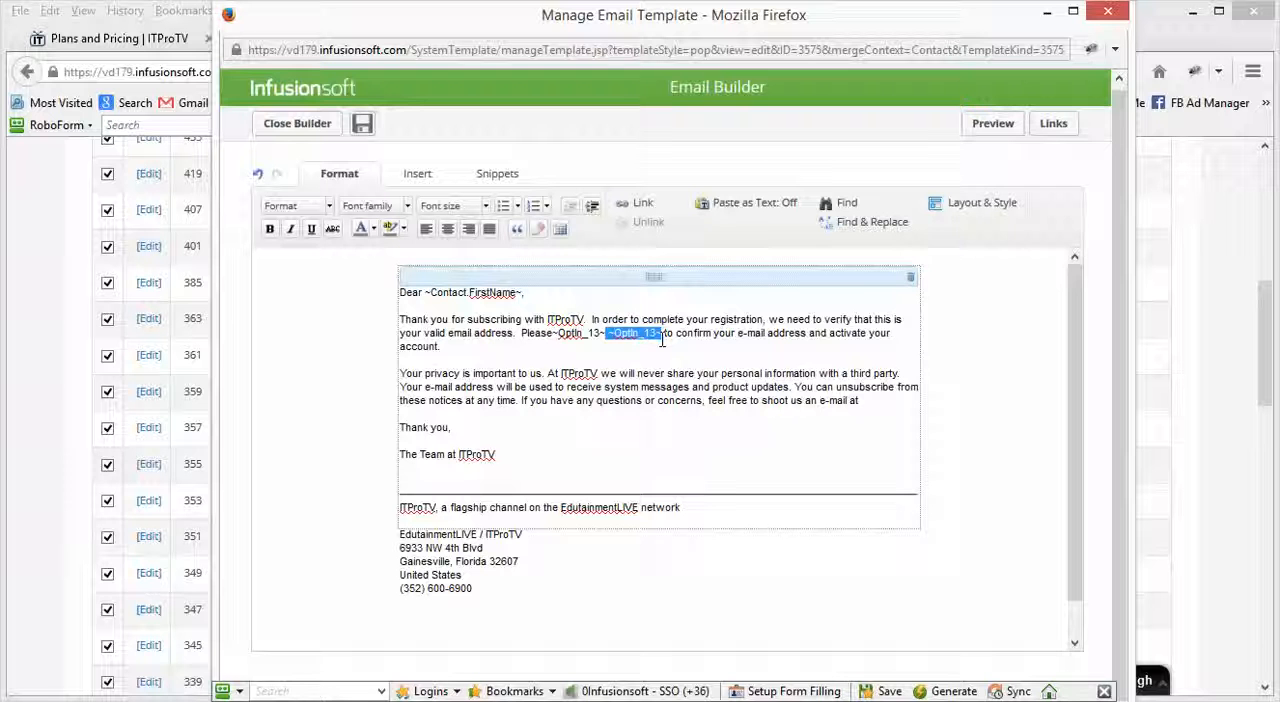
key("Delete")
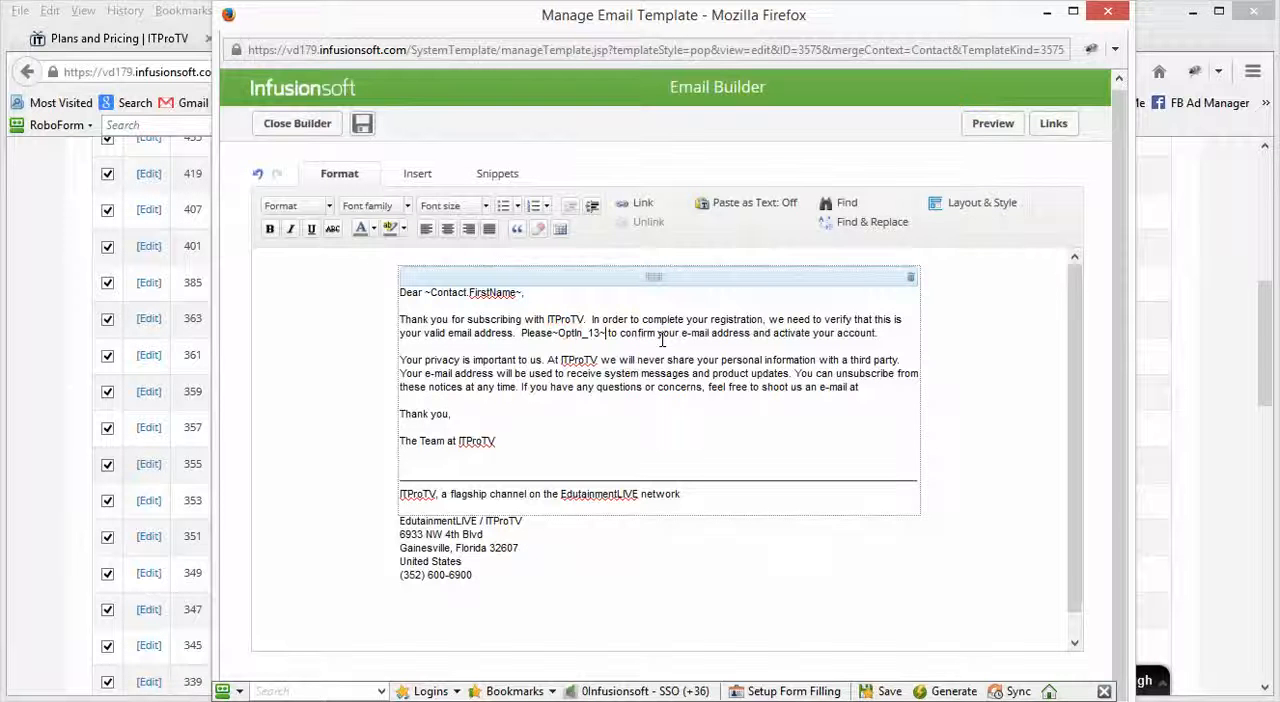
Step: Return to the Manage Opt-In Link window, highlight the memb Confirmed Enrollment in Basic Membership tag among its actions and close the window
key("alt+Tab")
left_click(660, 345)
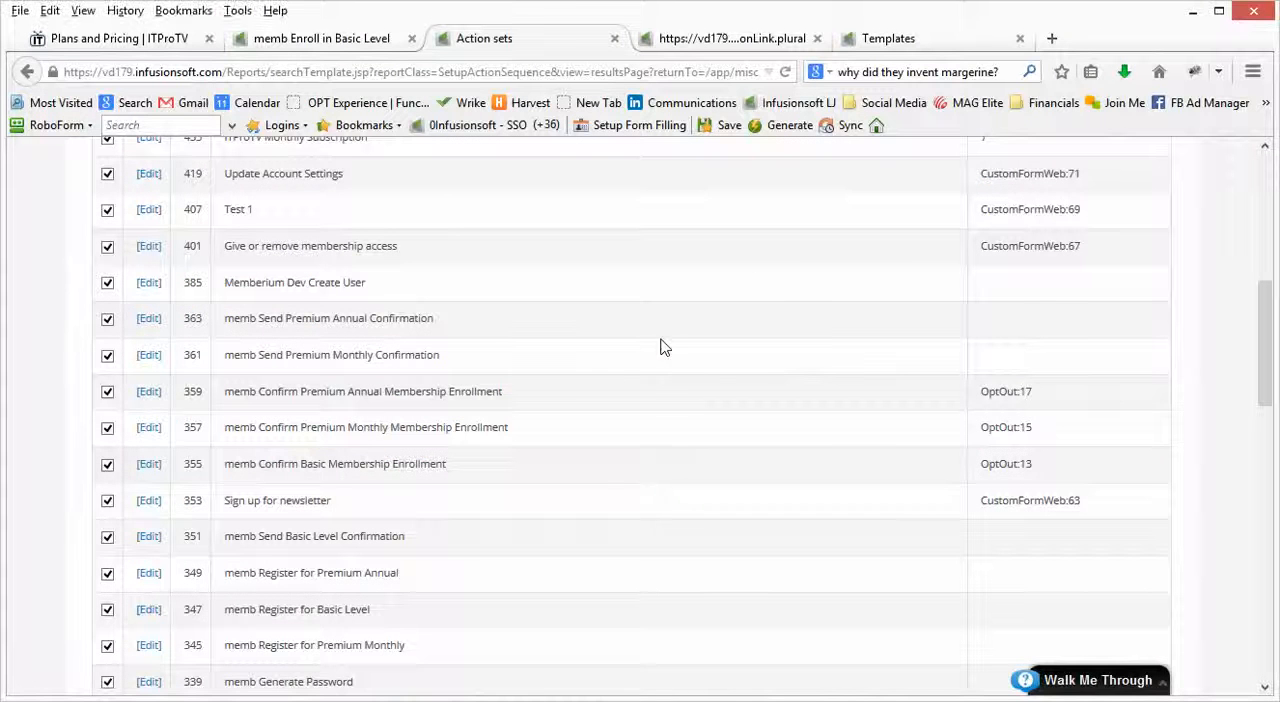
left_click(760, 42)
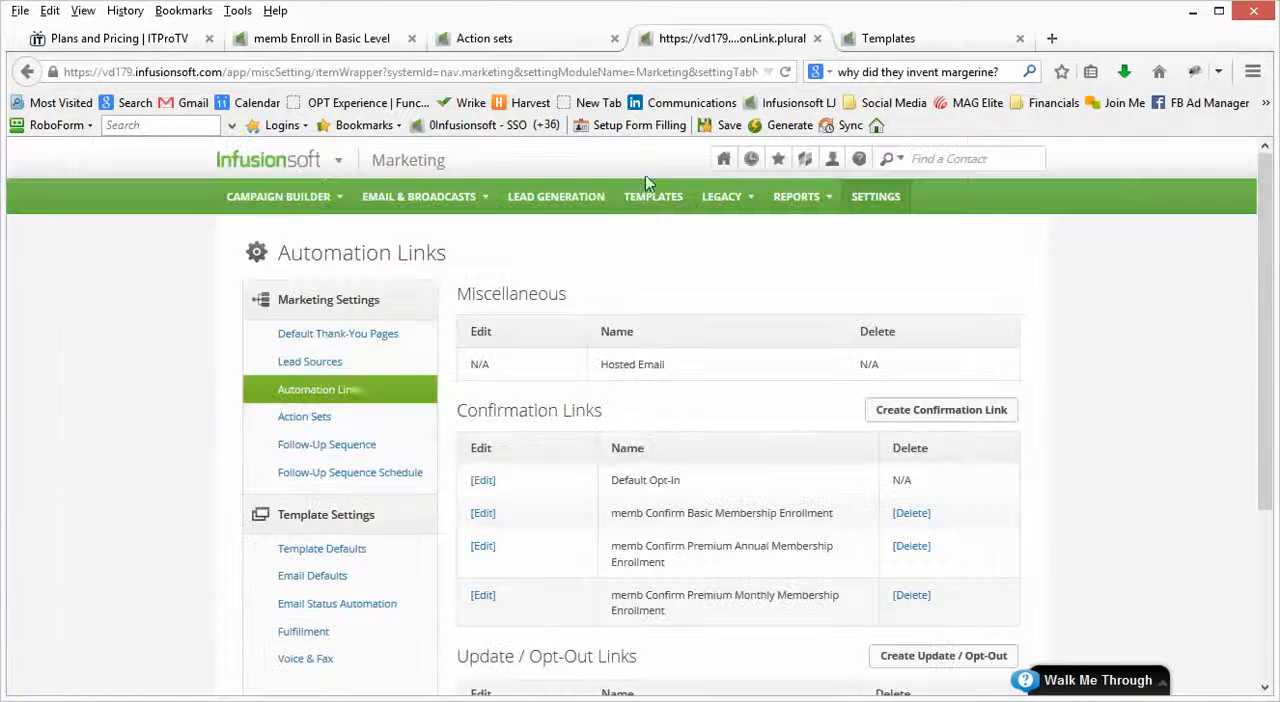
key("alt+Tab")
key("alt+Tab")
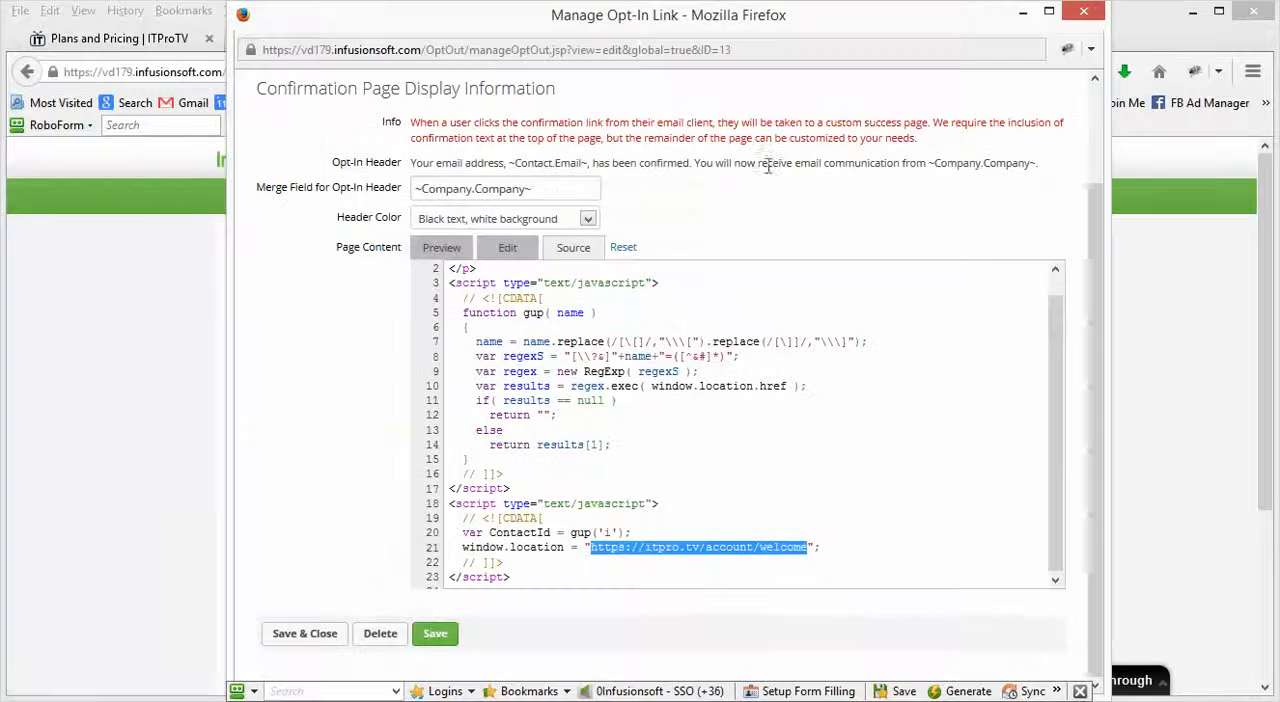
scroll(338, 377, "up", 2)
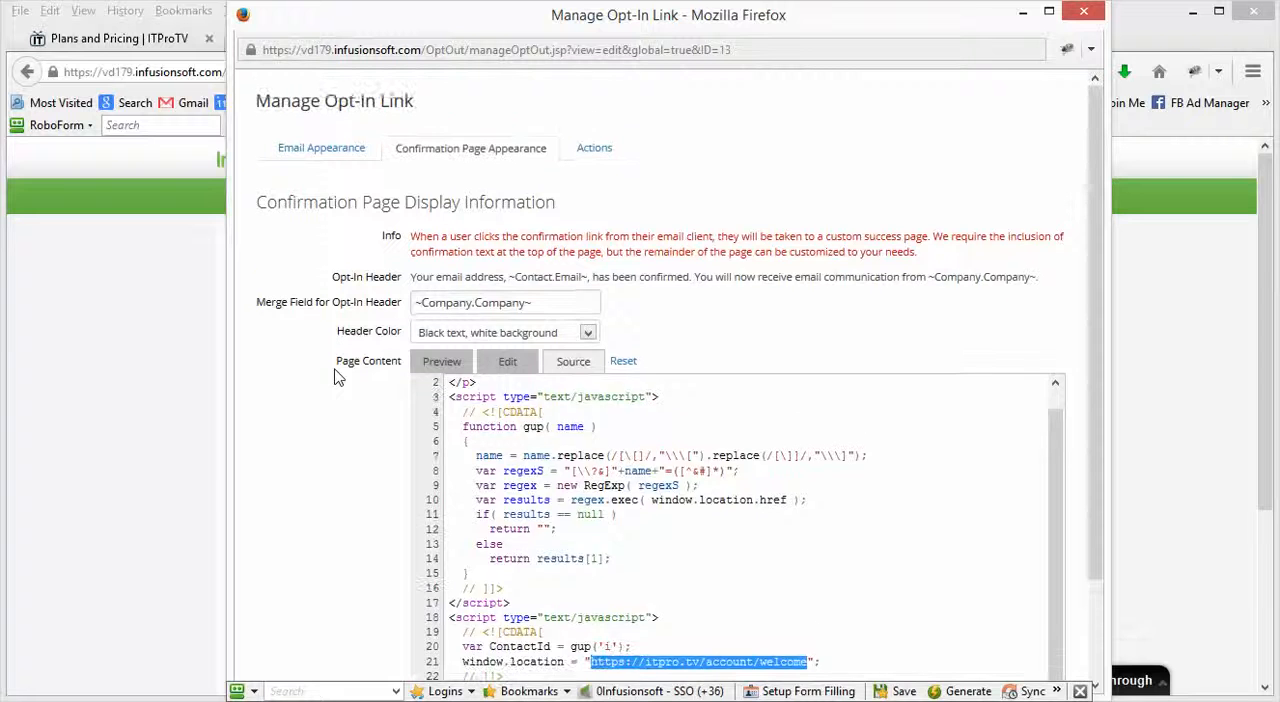
left_click(594, 148)
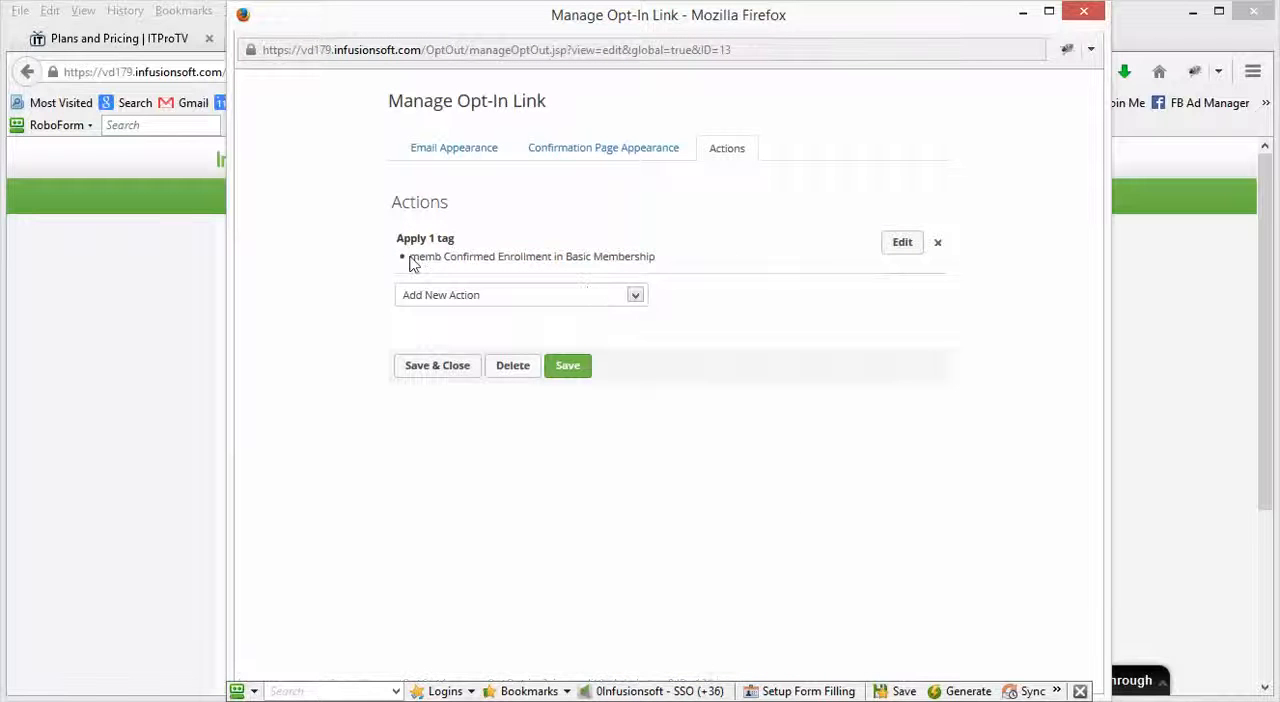
left_click_drag(411, 258, 656, 257)
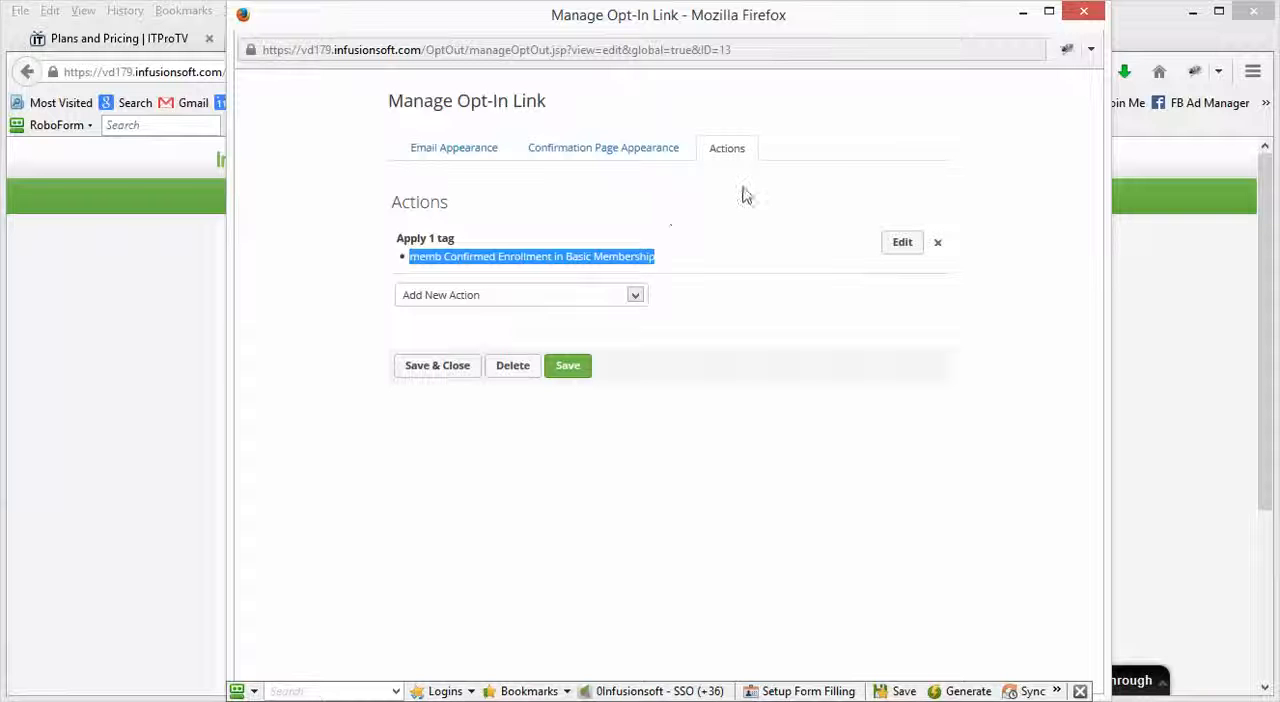
left_click(1082, 14)
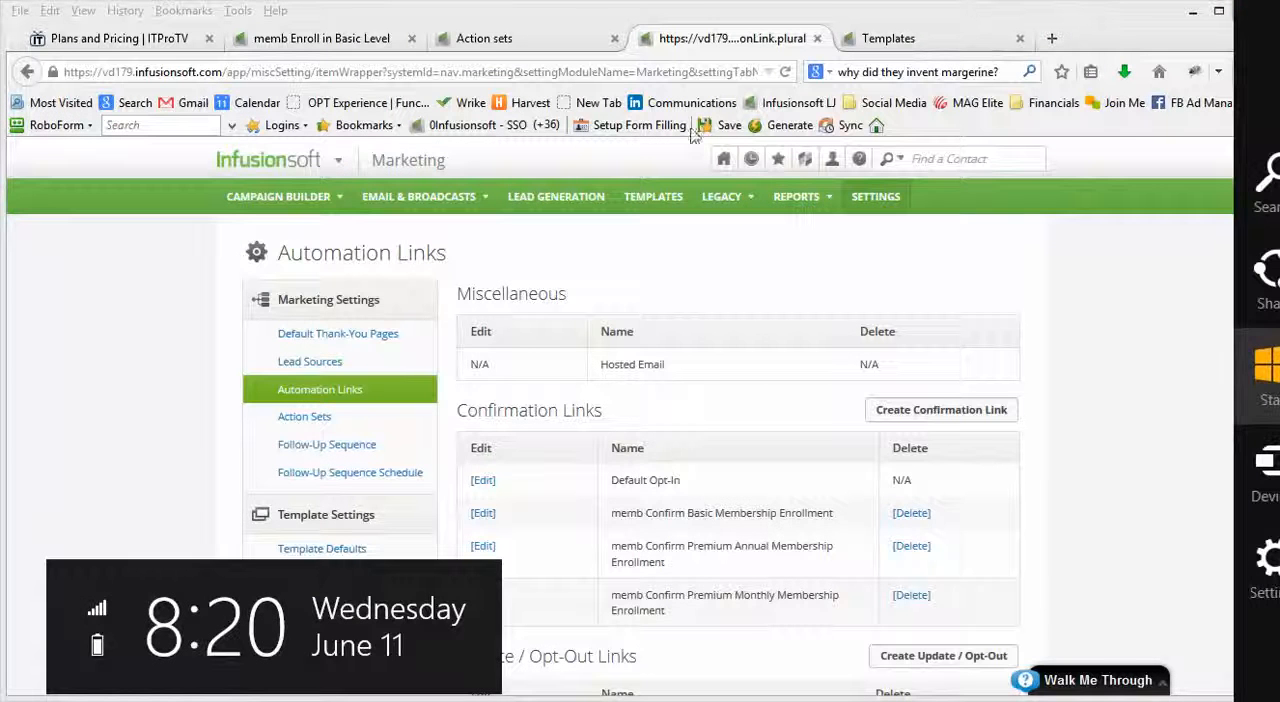
Step: Go back to the memb Enroll in Basic Level campaign overview, check the tag configured for the Contact confirmed goal and cancel its dialog
left_click(336, 43)
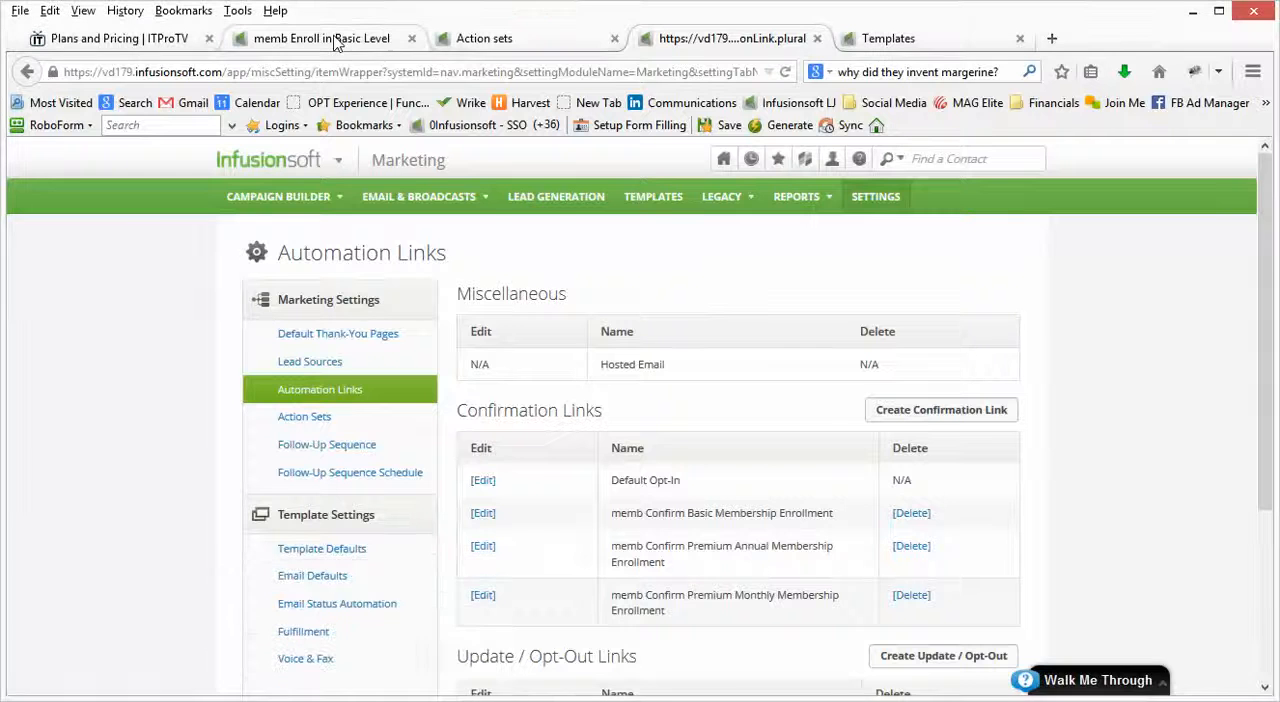
left_click(336, 40)
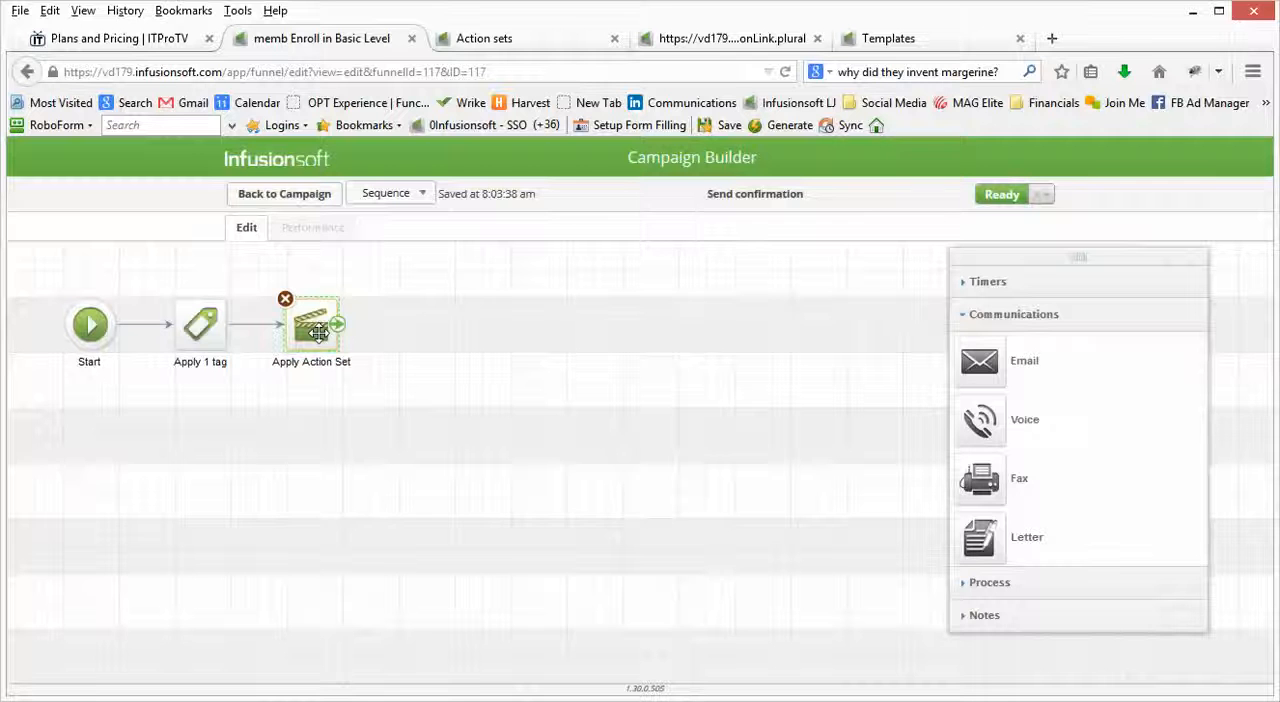
left_click(285, 194)
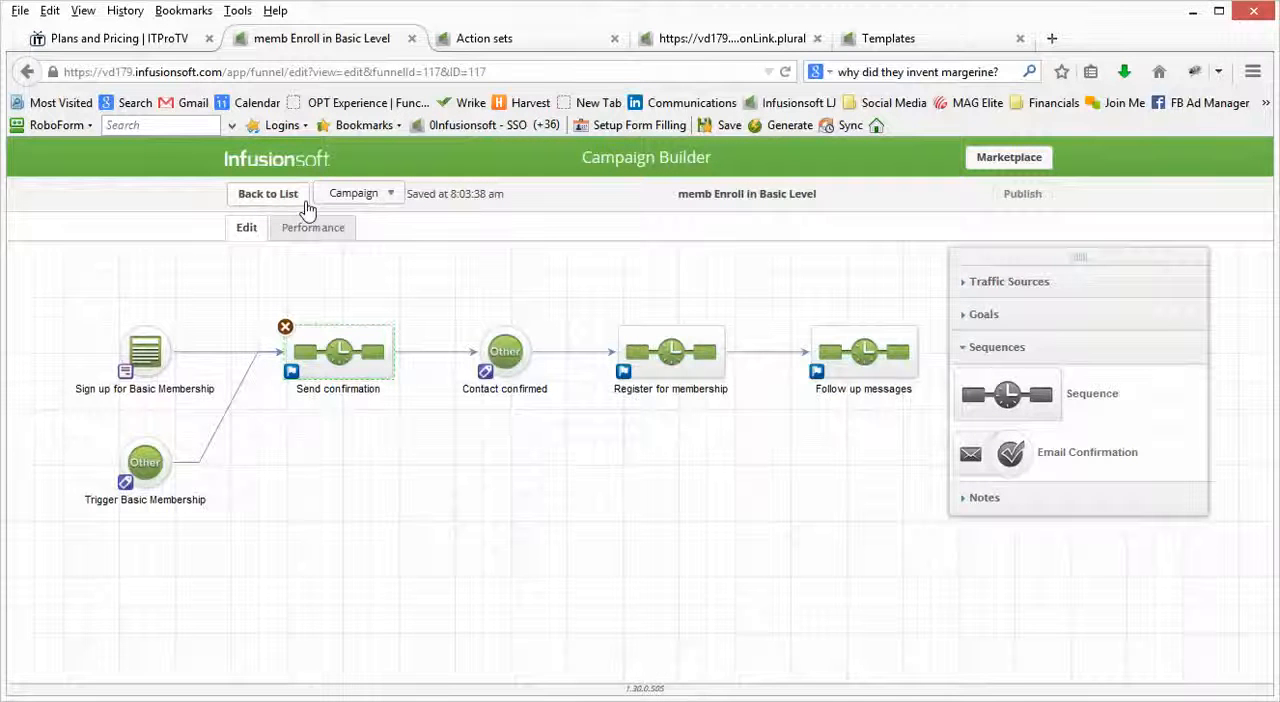
double_click(498, 352)
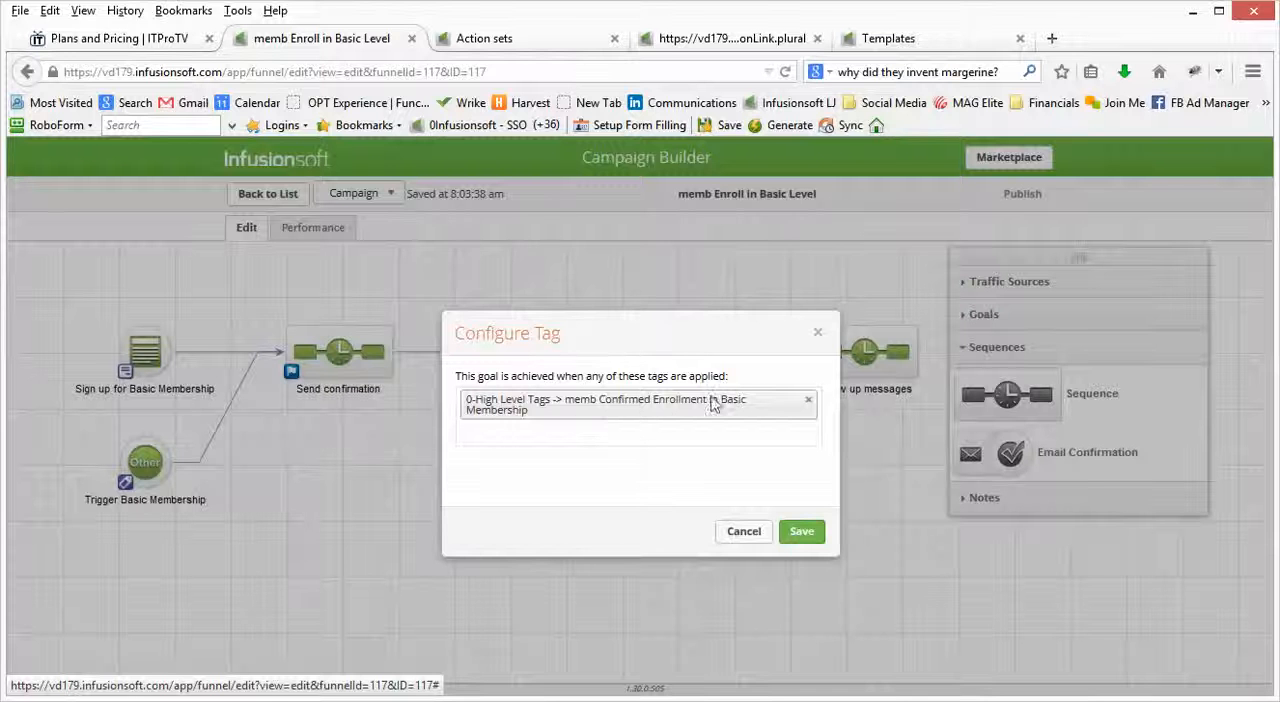
left_click(740, 535)
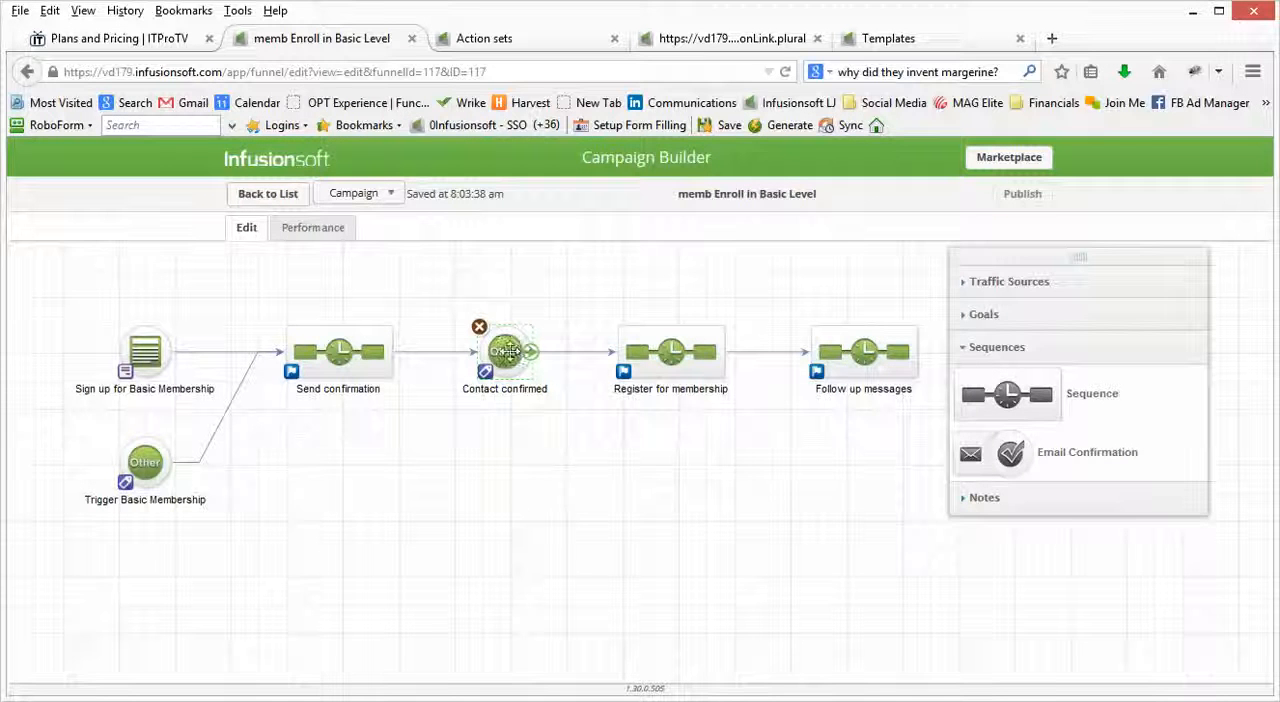
Step: Open the Register for membership sequence, check which action set its Apply Action Set step runs and close the dialog
double_click(660, 357)
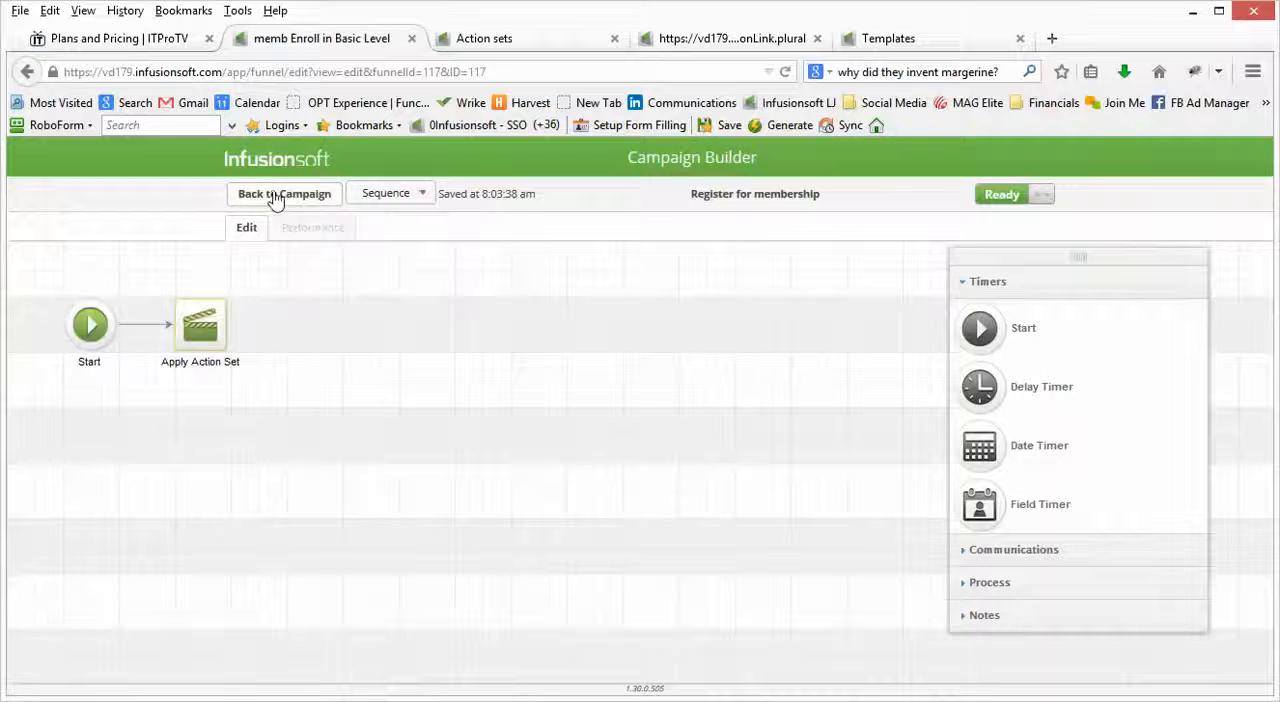
double_click(199, 322)
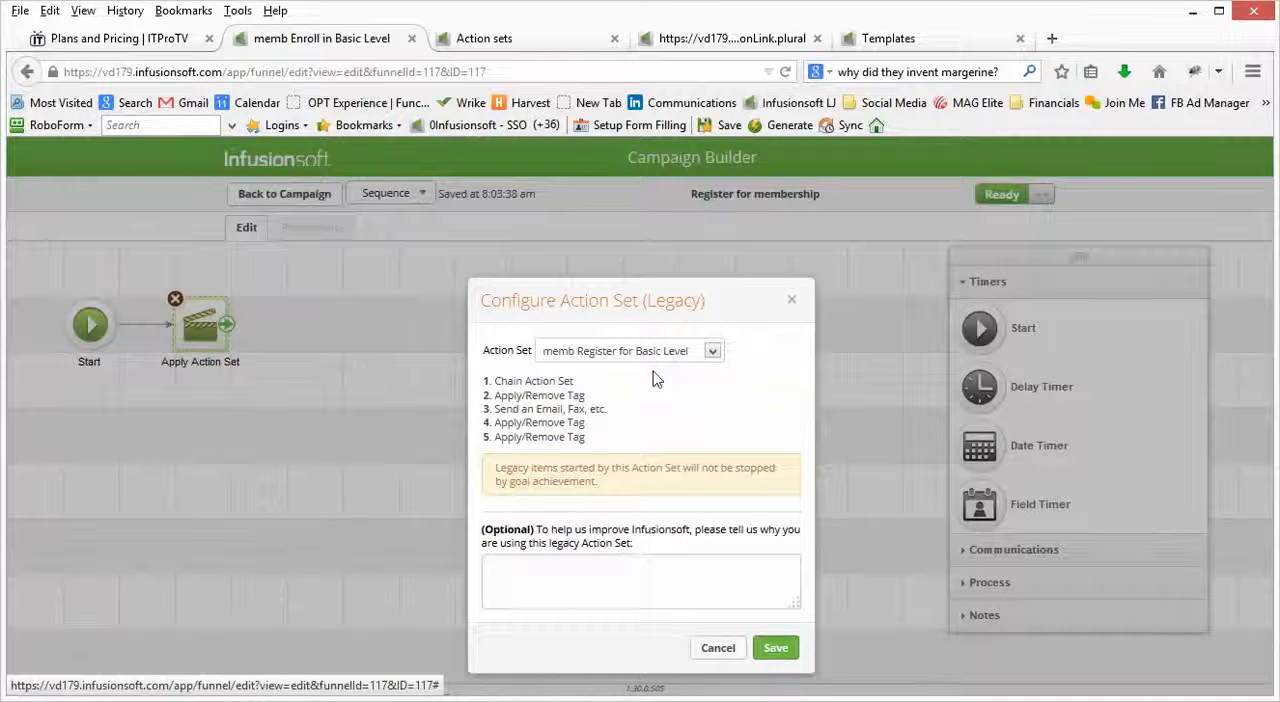
left_click(793, 306)
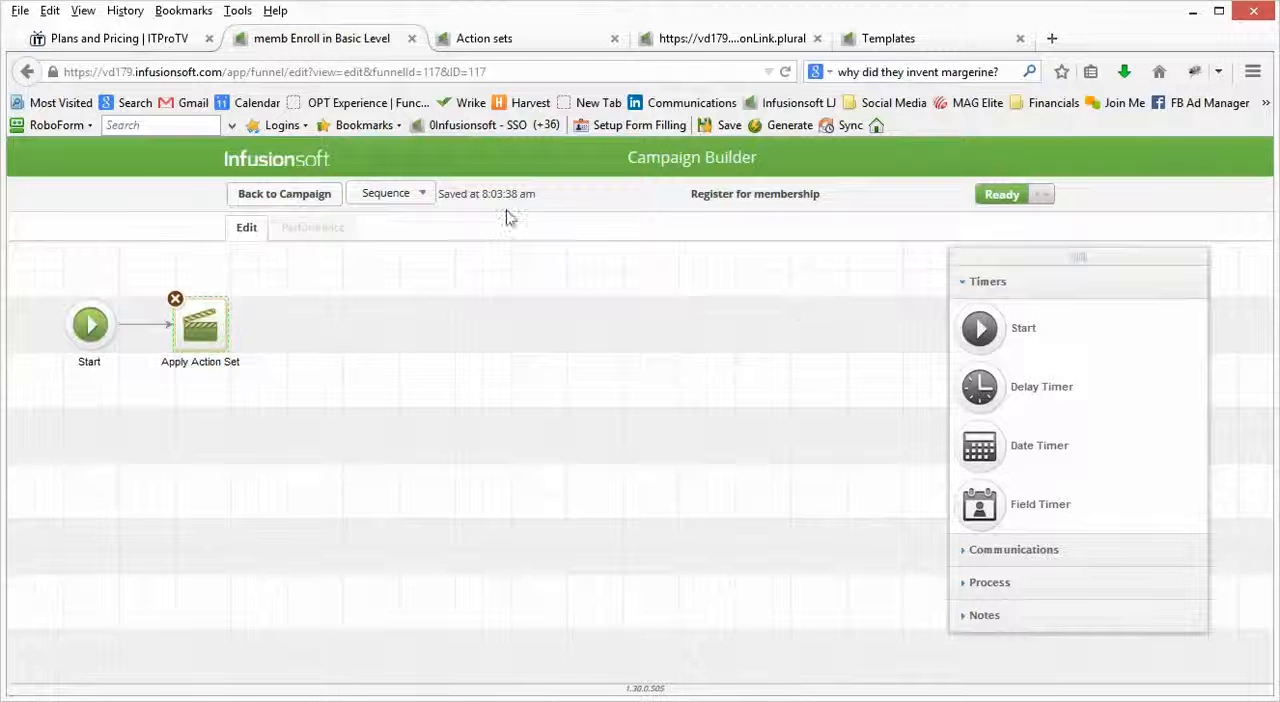
Step: Find the memb Register for Basic Level entry in the Action sets list and open it for editing
left_click(701, 46)
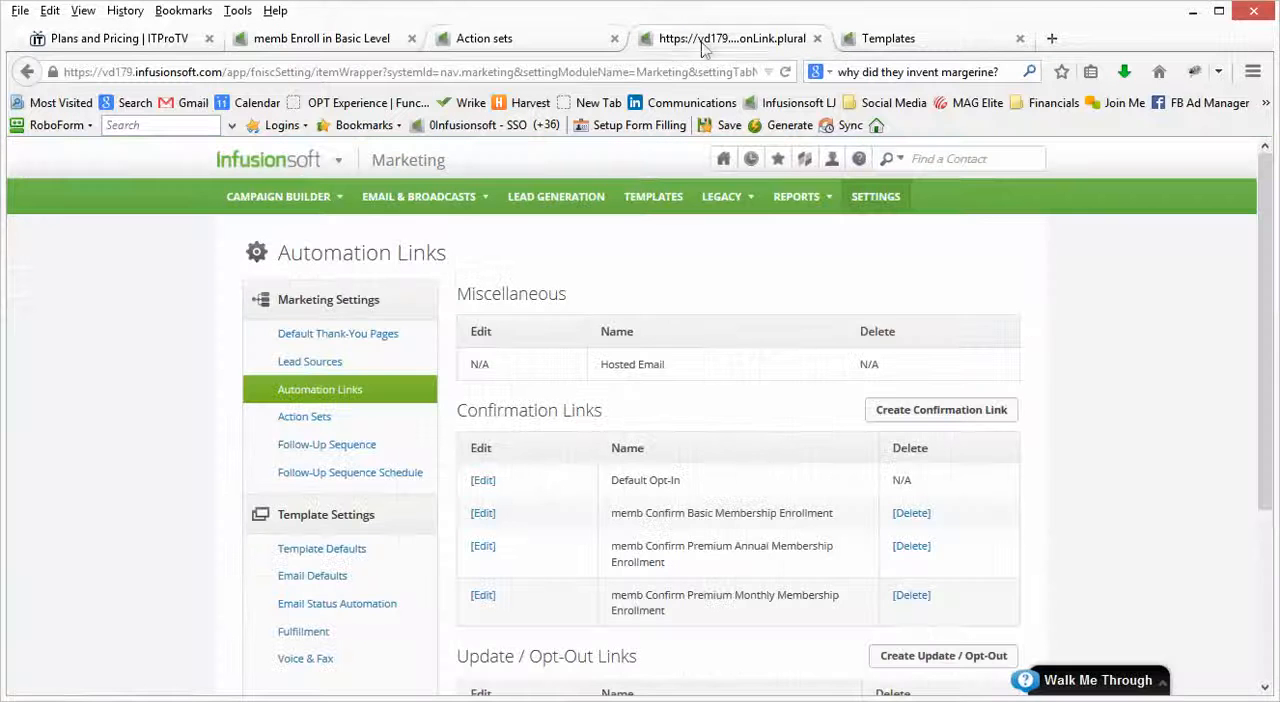
left_click(560, 48)
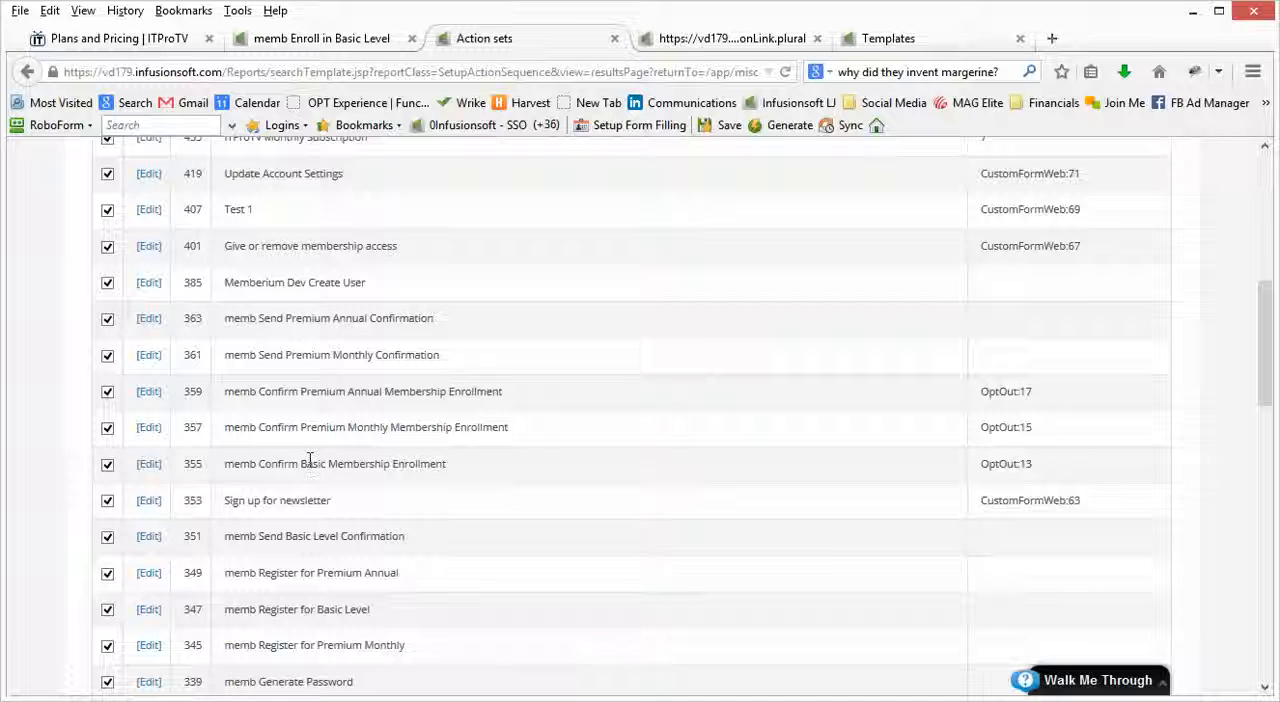
scroll(313, 345, "up", 2)
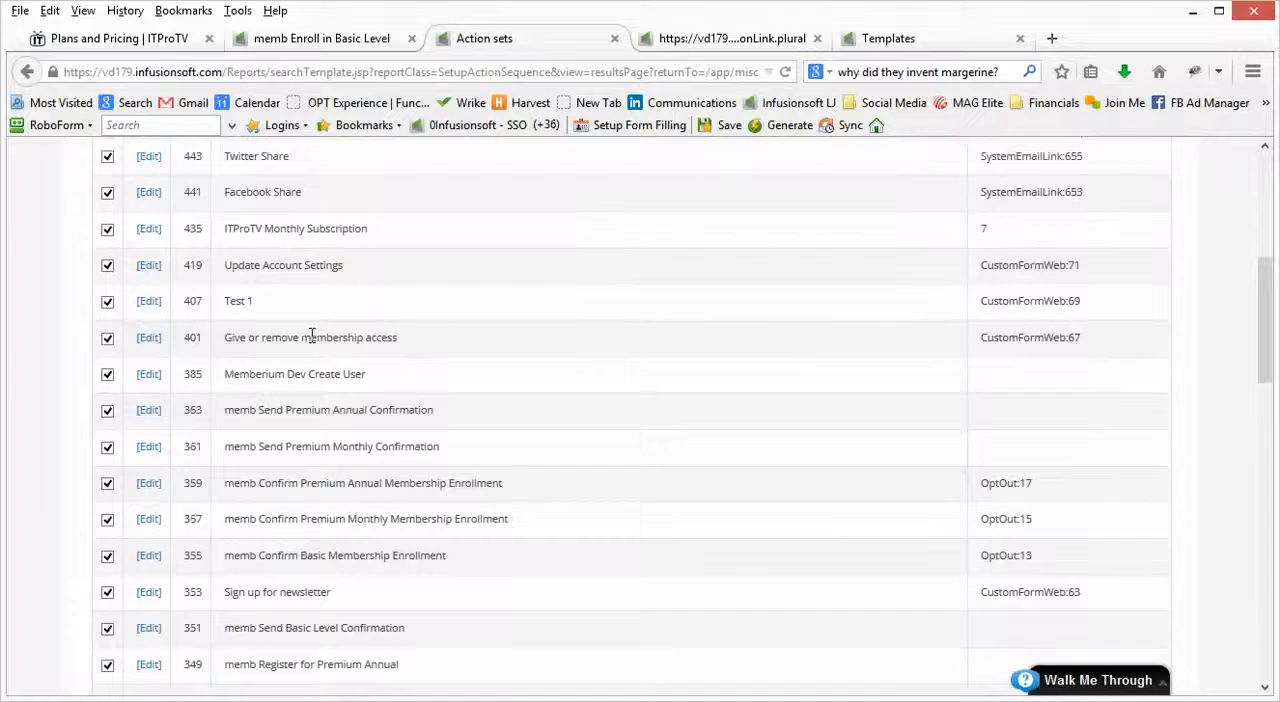
scroll(310, 343, "down", 5)
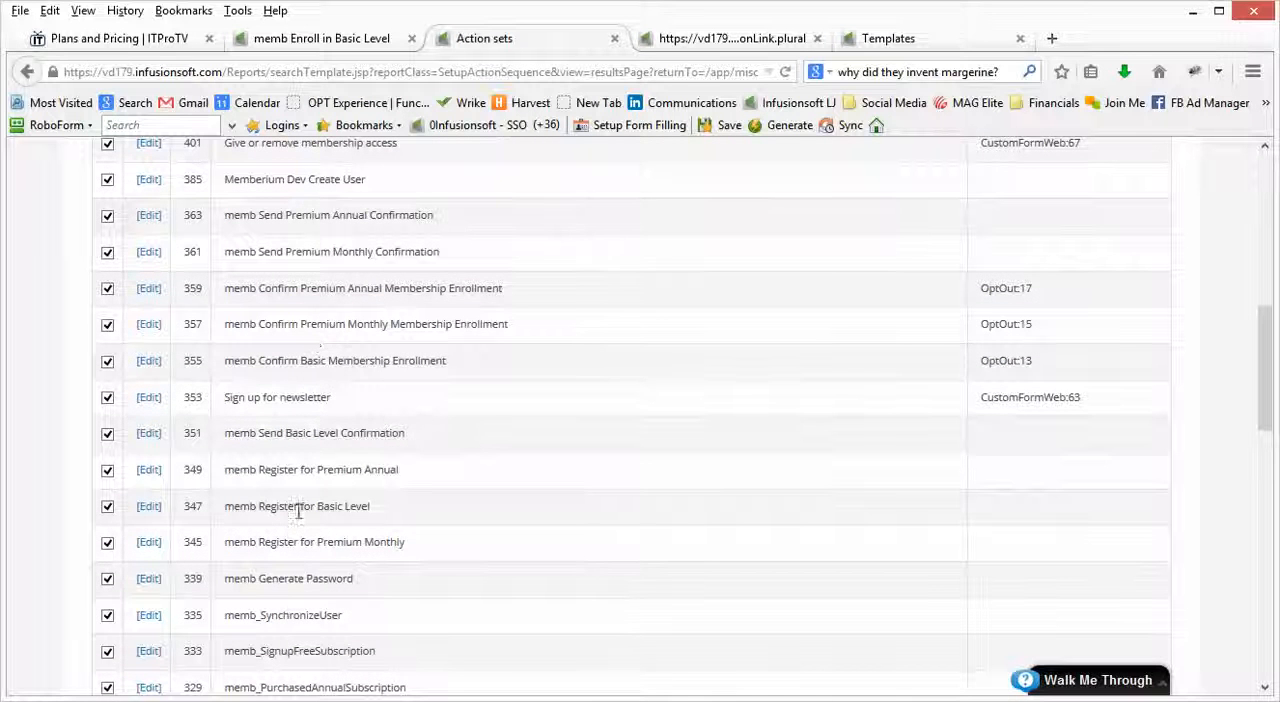
left_click(149, 510)
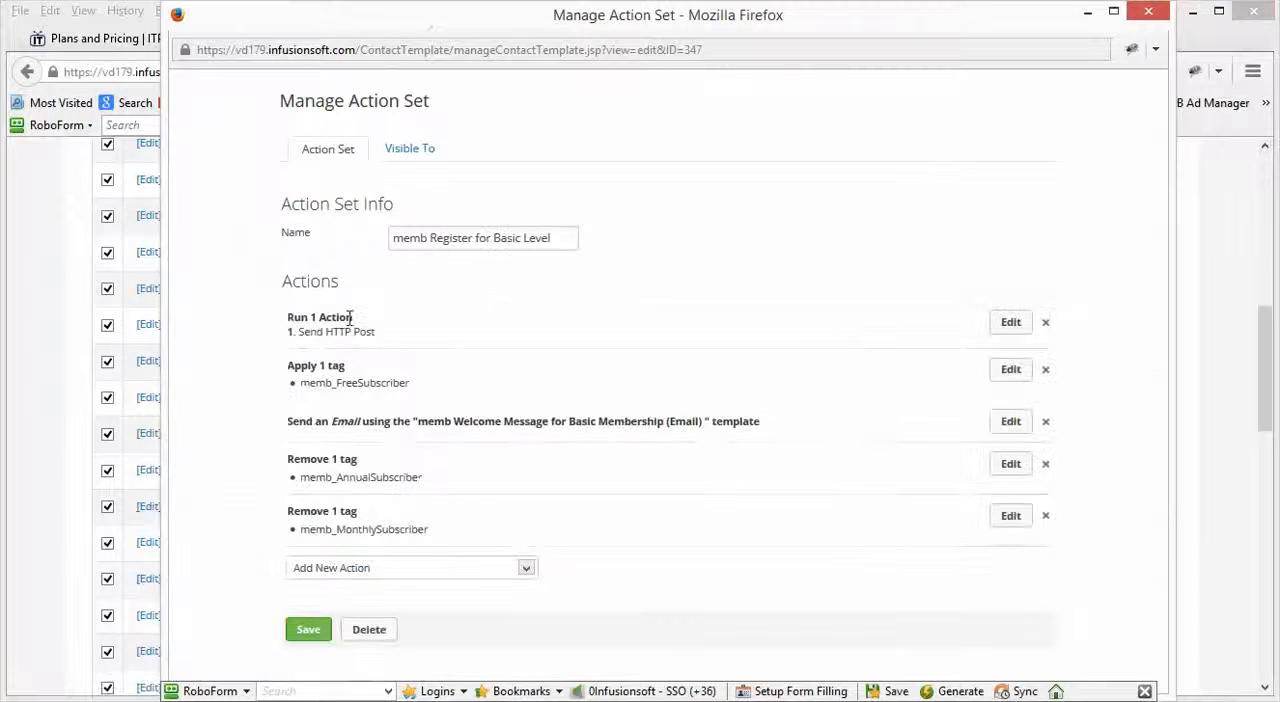
Step: Inspect the chained memb Generate Password action set and its HTTP post, close it and cancel the chain action edit
left_click(1008, 323)
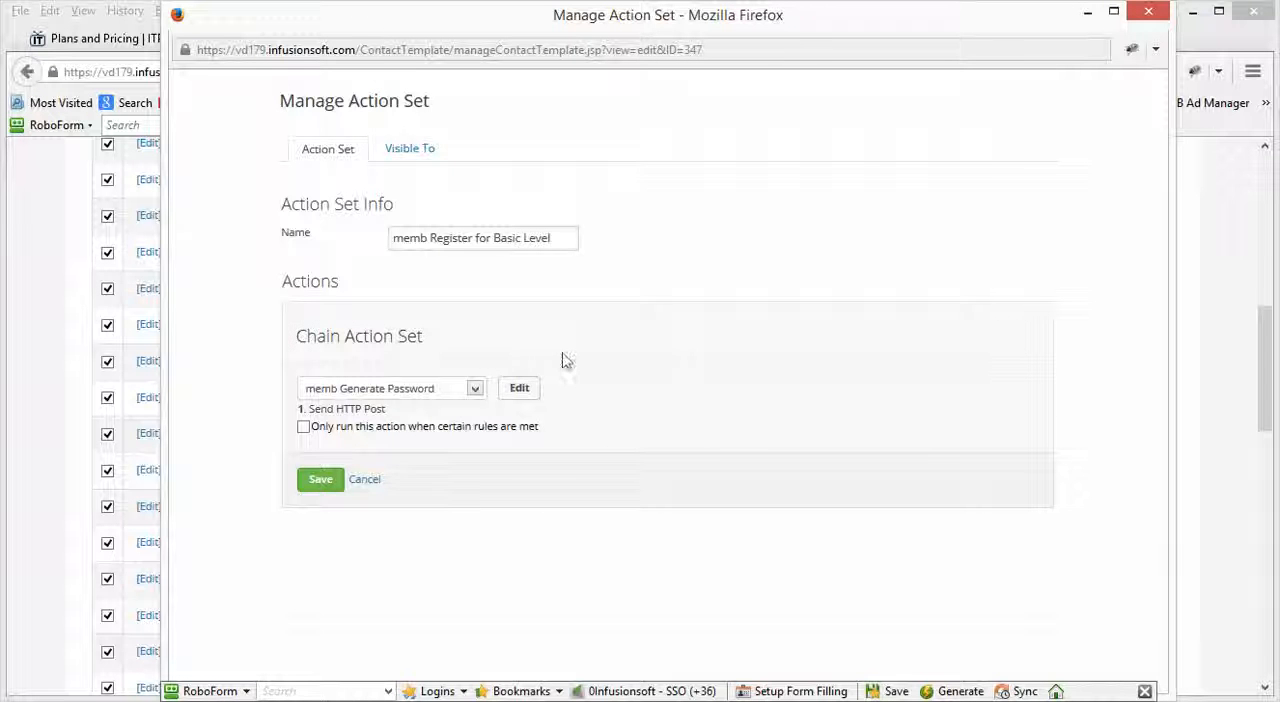
left_click(522, 392)
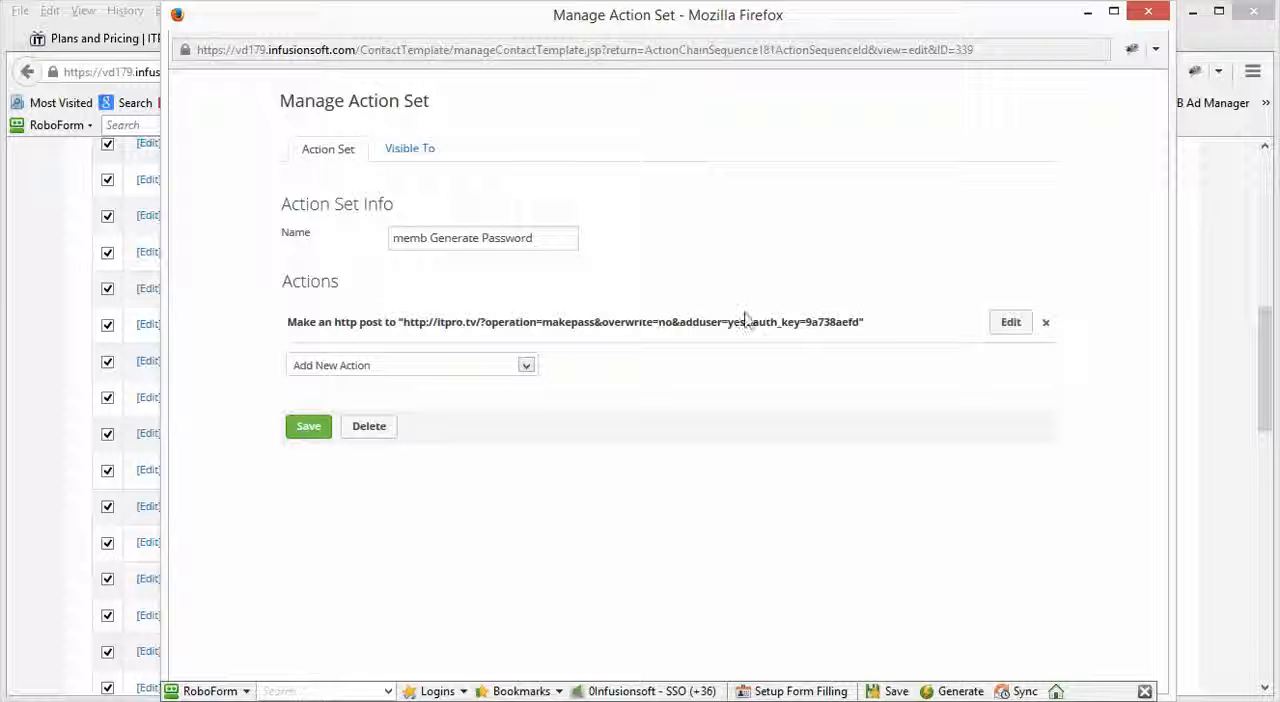
left_click(1149, 13)
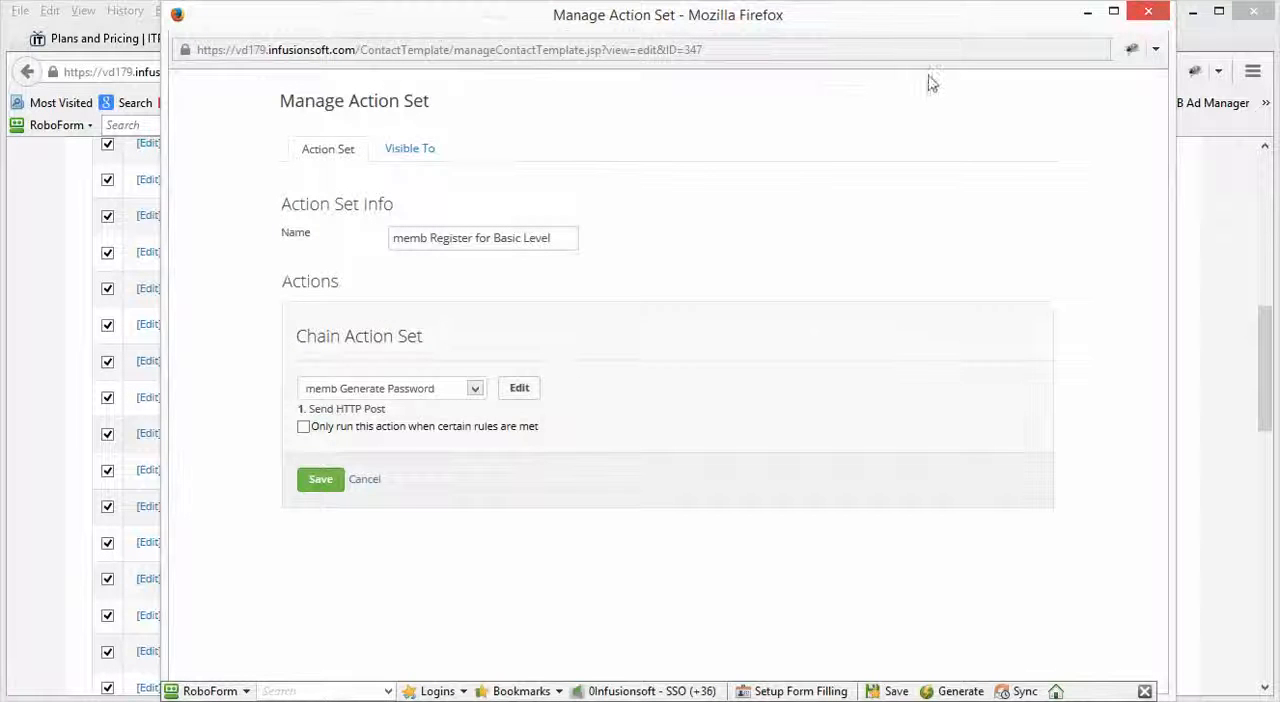
left_click(365, 480)
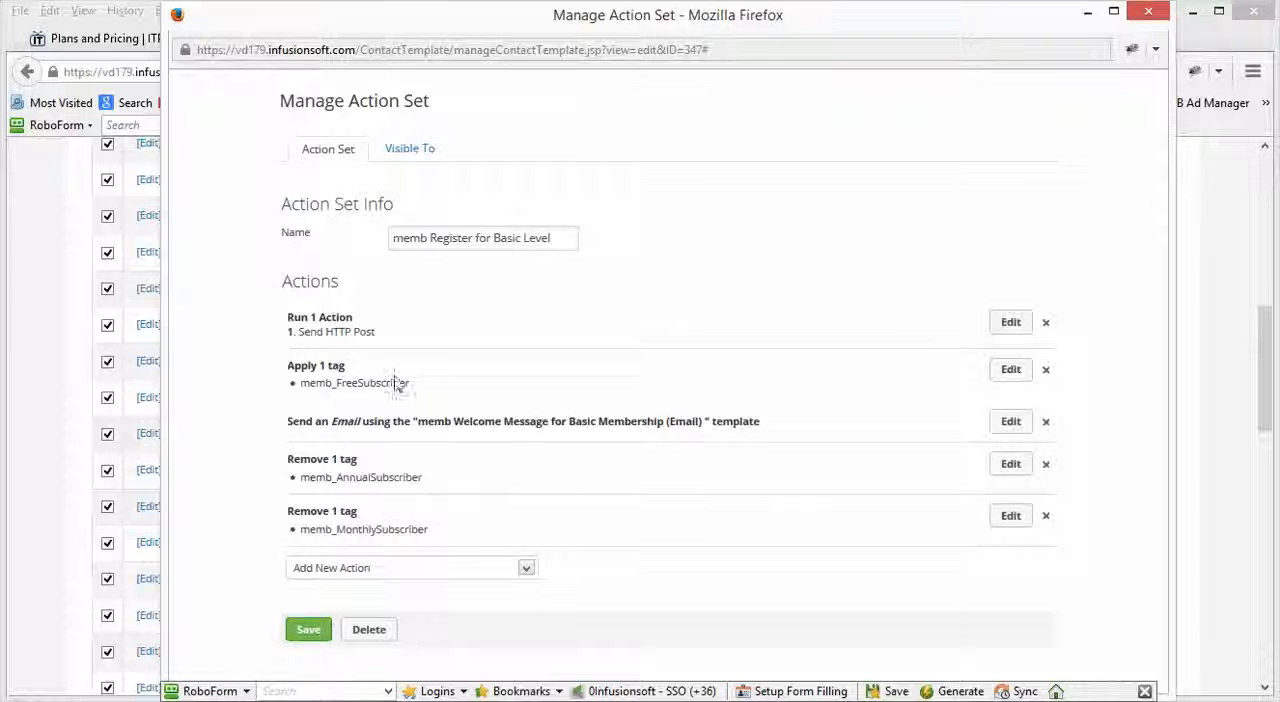
Step: Highlight the memb_FreeSubscriber tag applied by the memb Register for Basic Level action set and close its window
left_click_drag(412, 383, 307, 387)
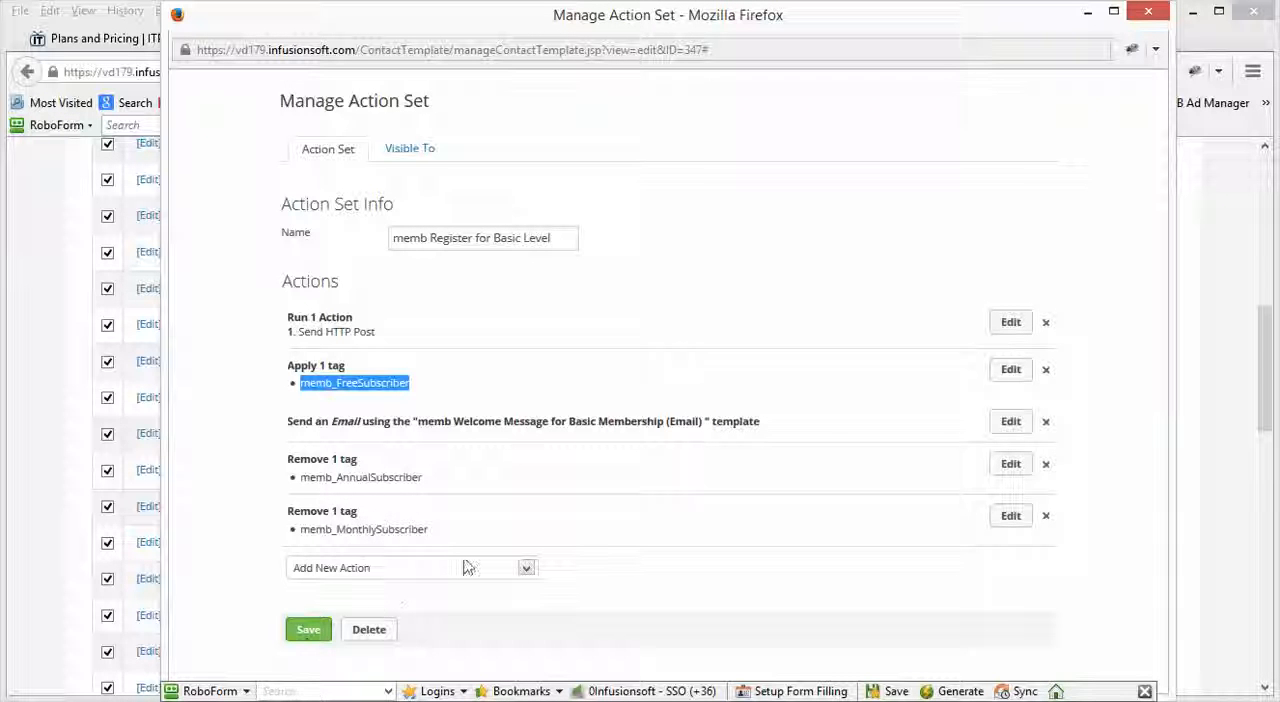
left_click(1148, 11)
left_click(790, 131)
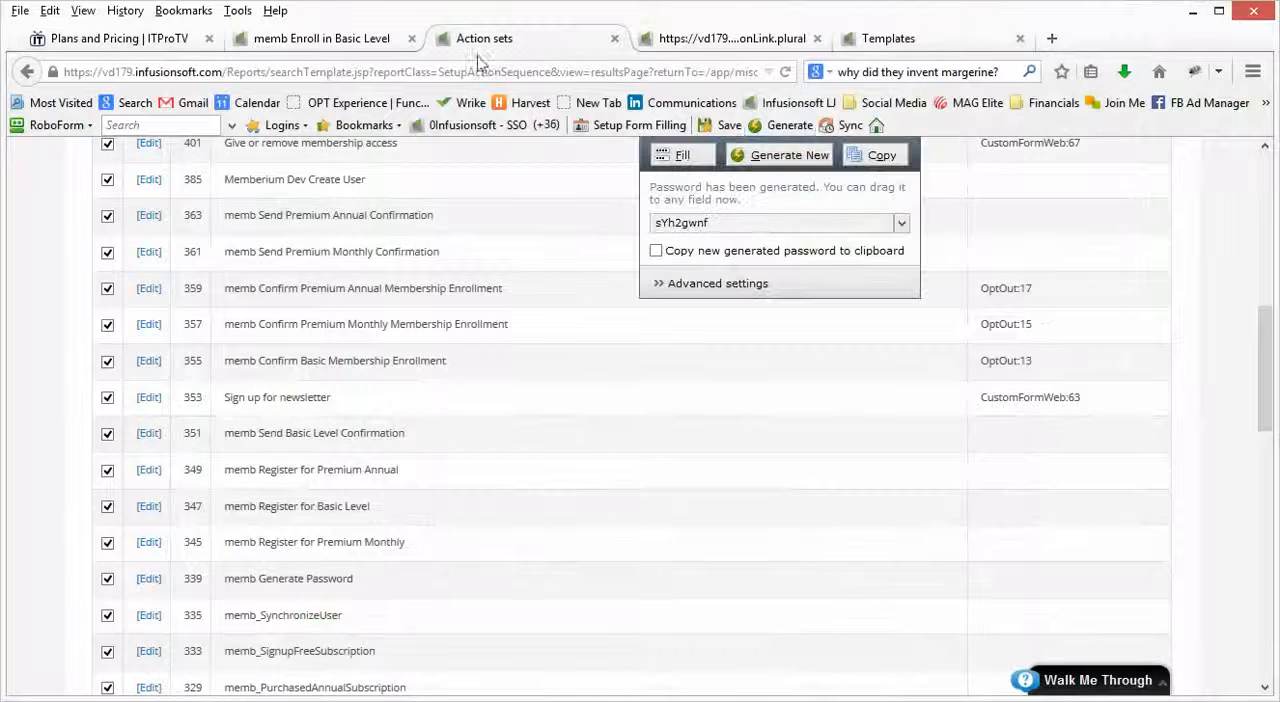
Step: Return to the memb Enroll in Basic Level campaign overview and bring up the ITProTV Plans and Pricing page
left_click(320, 38)
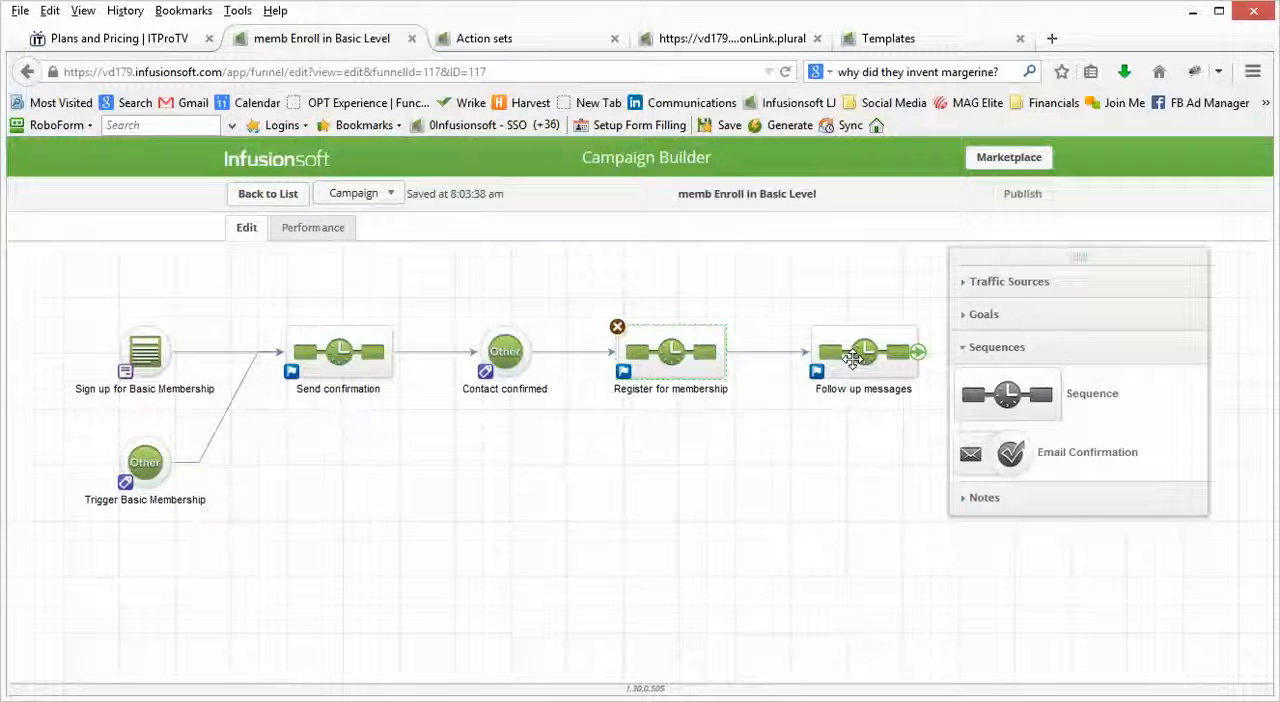
left_click(150, 40)
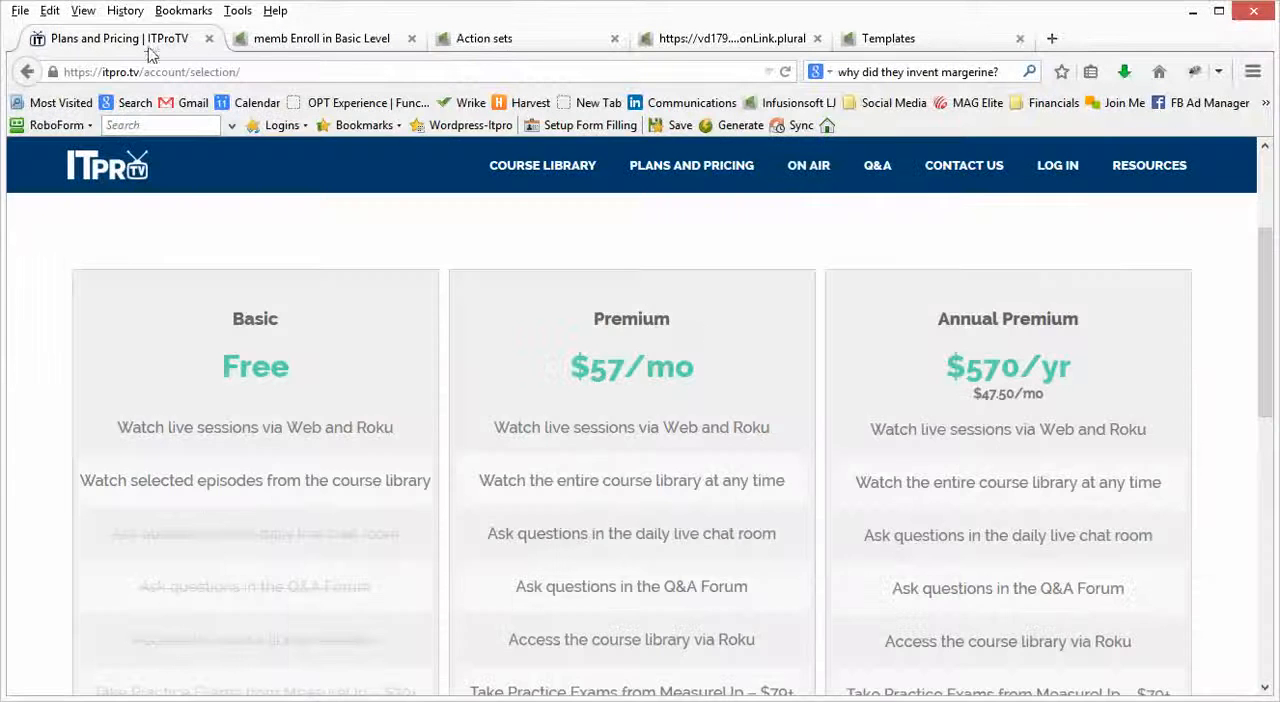